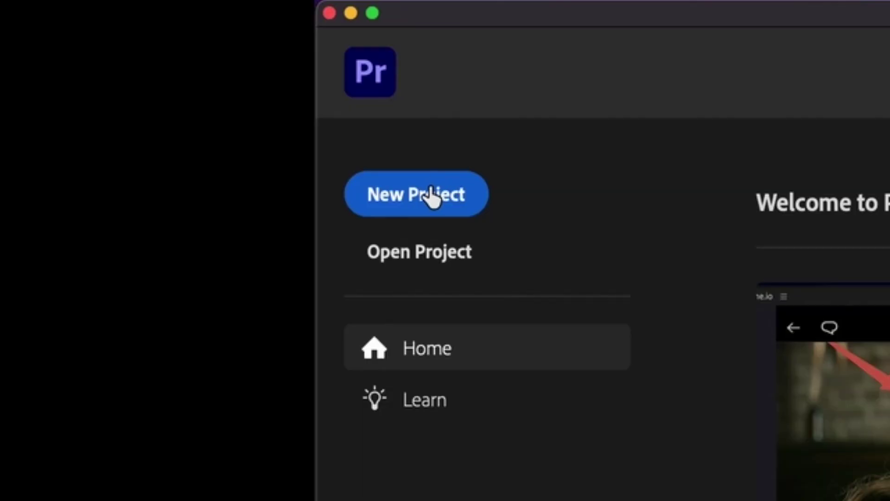
- Create a new project and name it SLOW MOTION
{"action": "left_click", "coordinate": [430, 187]}
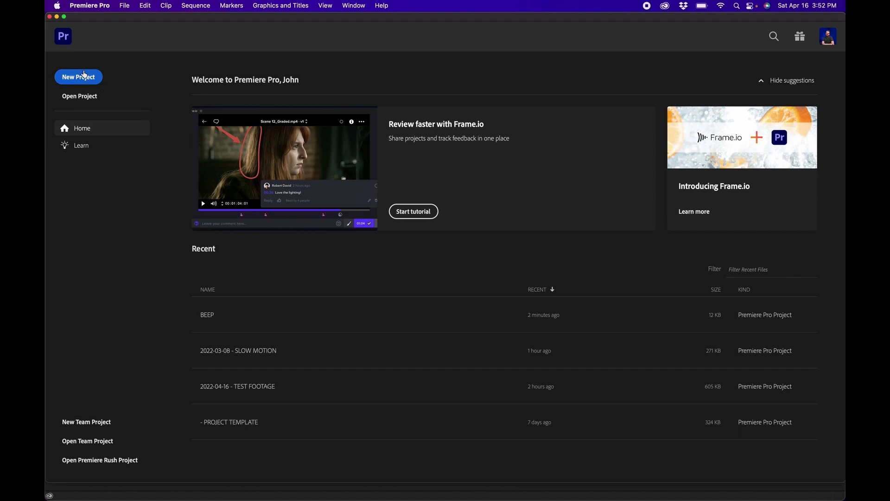
{"action": "left_click", "coordinate": [85, 77]}
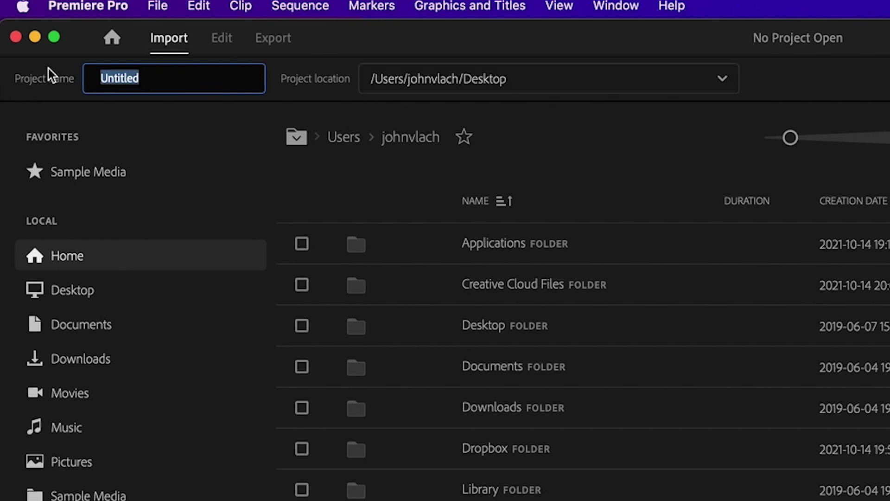
{"action": "type", "text": "SLOW M"}
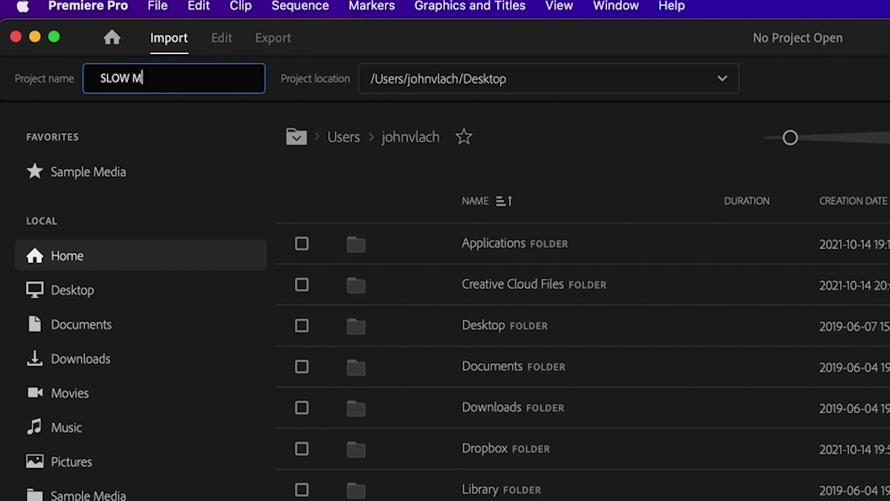
{"action": "type", "text": "OTION"}
- Set the project location to the source files of 2022-03-08 - SLOW MOTION, under JTVG/VIDEOS on the external T5 drive
{"action": "left_click", "coordinate": [482, 84]}
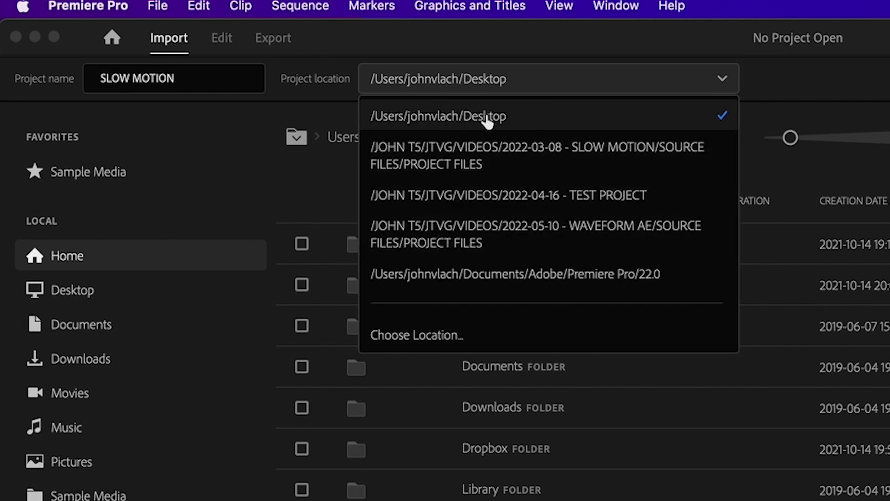
{"action": "left_click", "coordinate": [416, 336]}
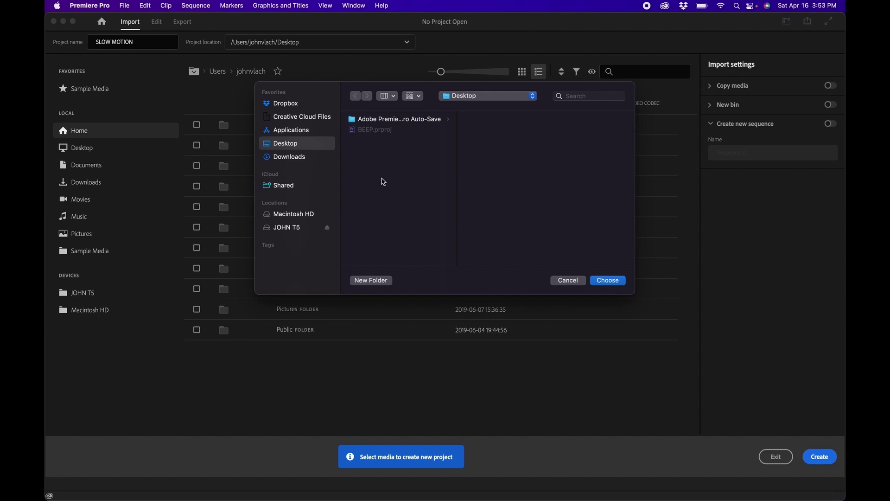
{"action": "left_click", "coordinate": [287, 227]}
{"action": "left_click", "coordinate": [371, 129]}
{"action": "left_click", "coordinate": [511, 169]}
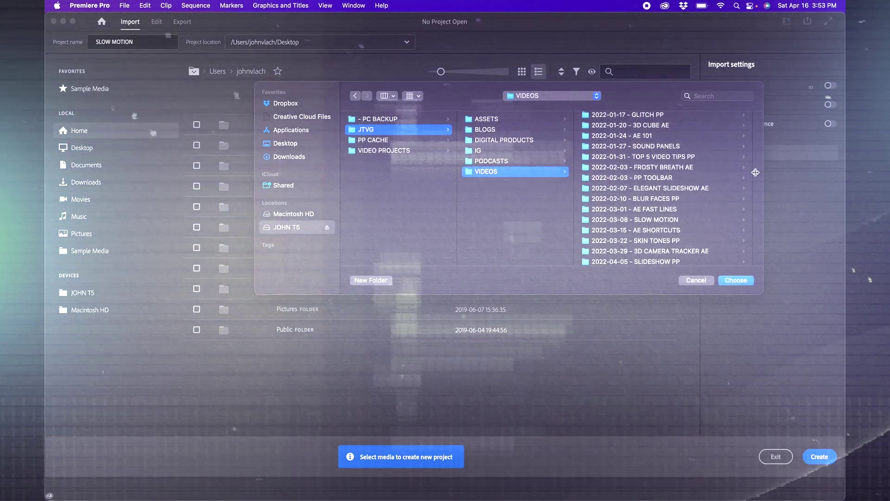
{"action": "left_click", "coordinate": [603, 130]}
{"action": "left_click", "coordinate": [421, 139]}
{"action": "left_click", "coordinate": [736, 280]}
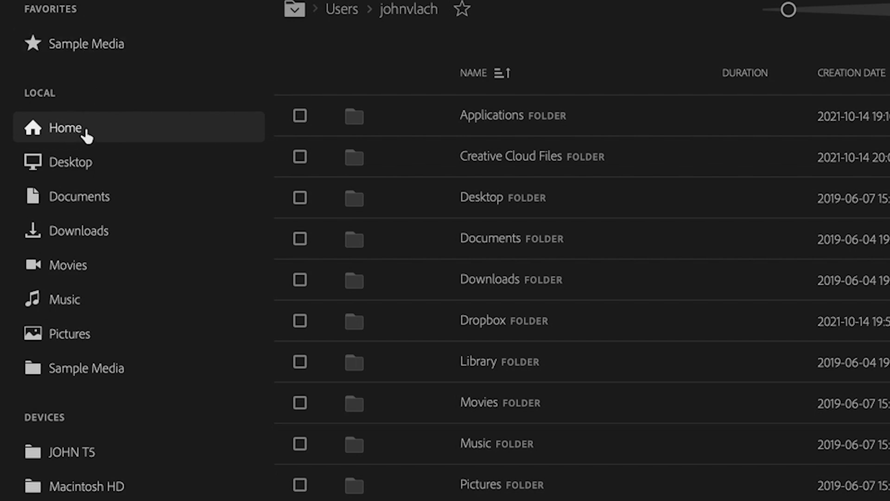
- Browse the Desktop, Documents and Downloads folders, the Macintosh HD drive and the external T5 drive for media
{"action": "left_click", "coordinate": [85, 163]}
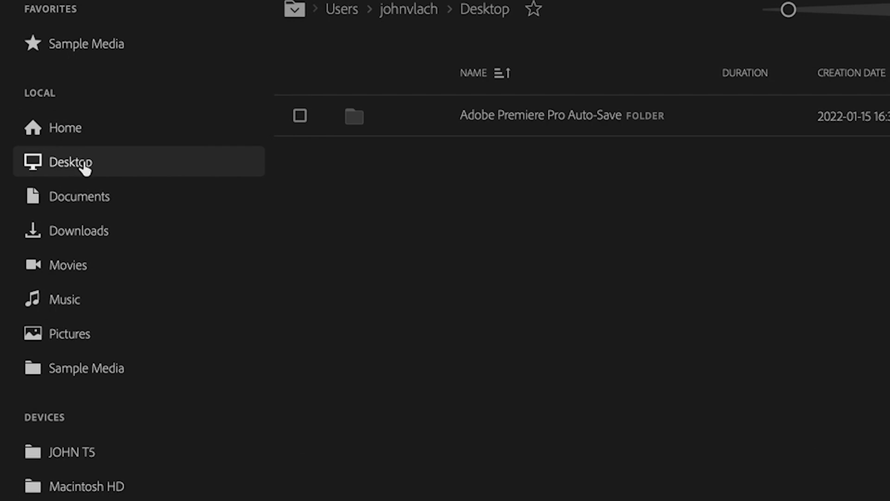
{"action": "left_click", "coordinate": [86, 199]}
{"action": "left_click", "coordinate": [76, 231]}
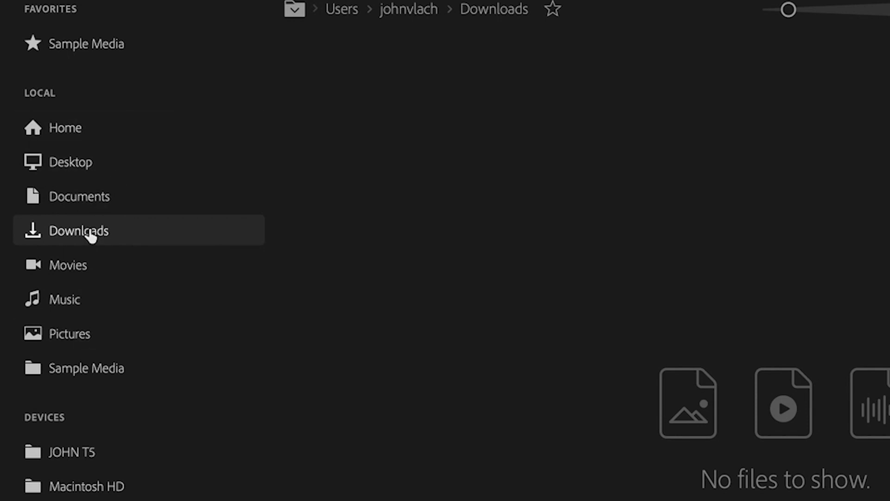
{"action": "left_click", "coordinate": [74, 458]}
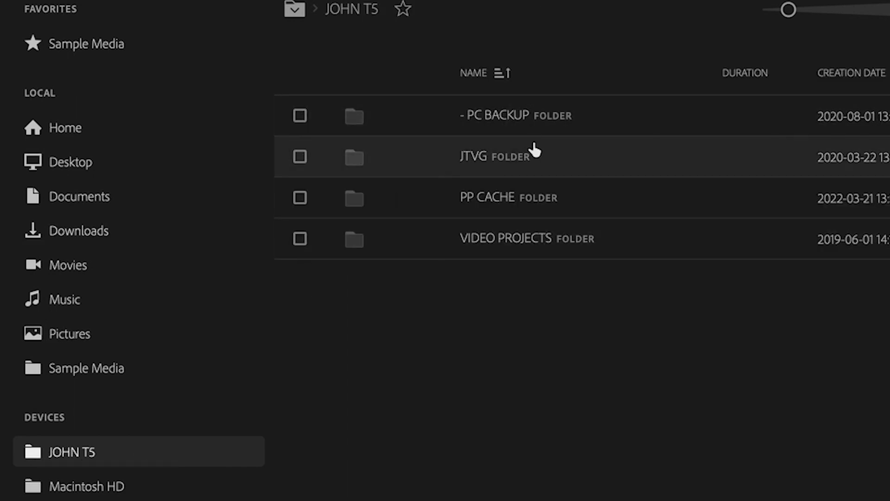
{"action": "left_click", "coordinate": [77, 491]}
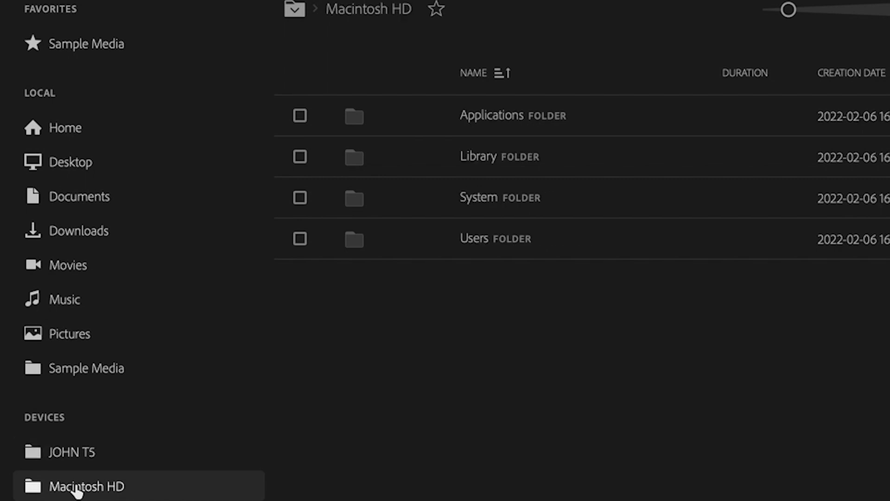
{"action": "left_click", "coordinate": [70, 456]}
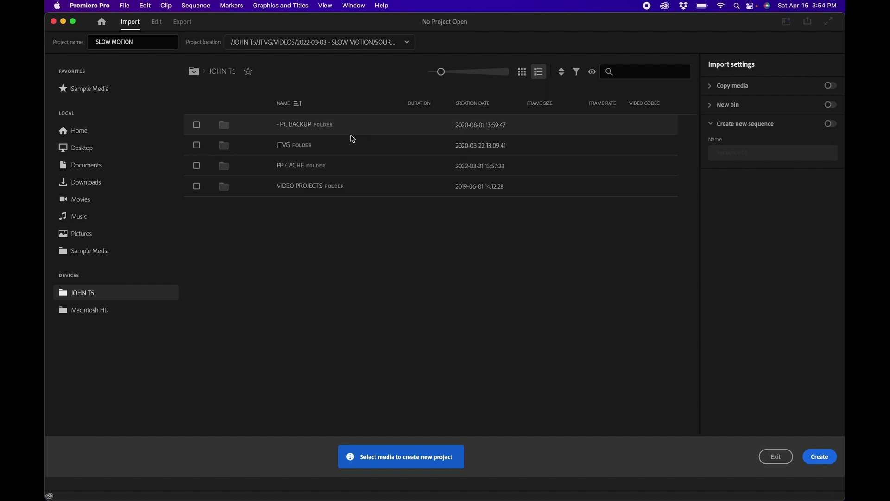
- Select the VIDEO PROJECTS folder for import and clear that selection again
{"action": "left_click", "coordinate": [285, 188]}
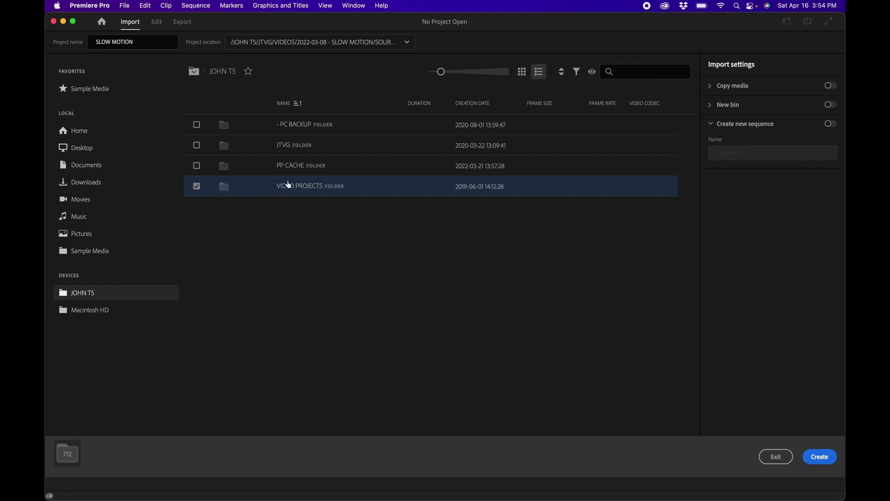
{"action": "left_click", "coordinate": [196, 187]}
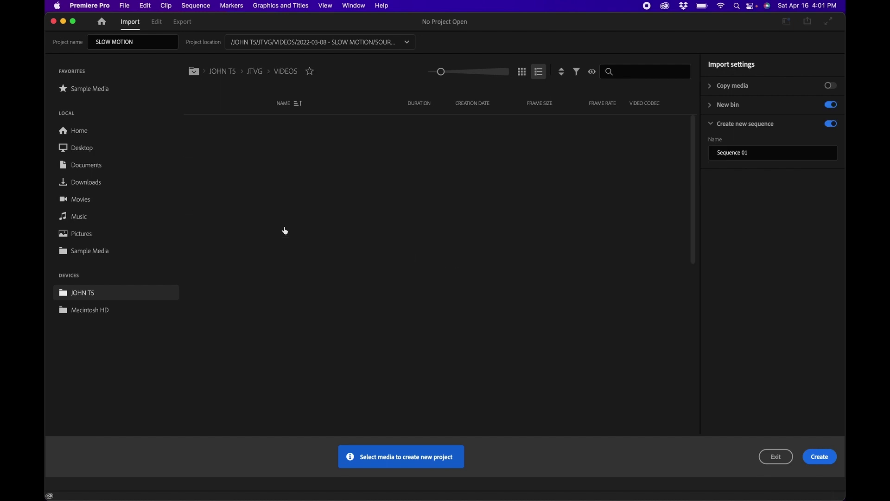
- Add the JTVG VIDEOS folder to the favorites and look through its list of project folders
{"action": "left_click", "coordinate": [309, 72]}
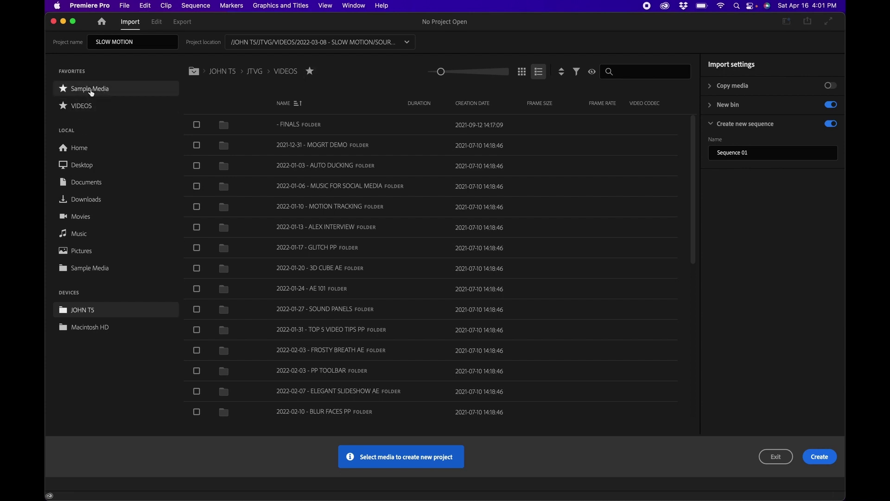
{"action": "scroll", "coordinate": [306, 302], "scroll_direction": "down", "scroll_amount": 10}
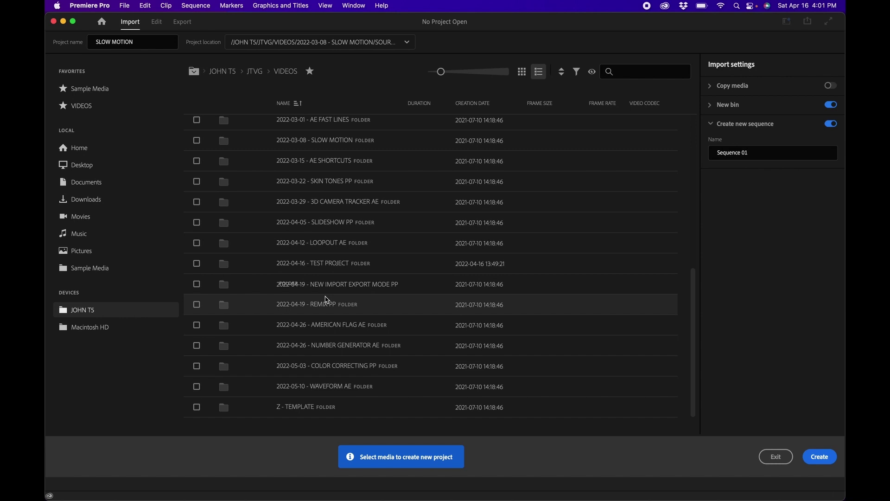
{"action": "scroll", "coordinate": [327, 300], "scroll_direction": "up", "scroll_amount": 10}
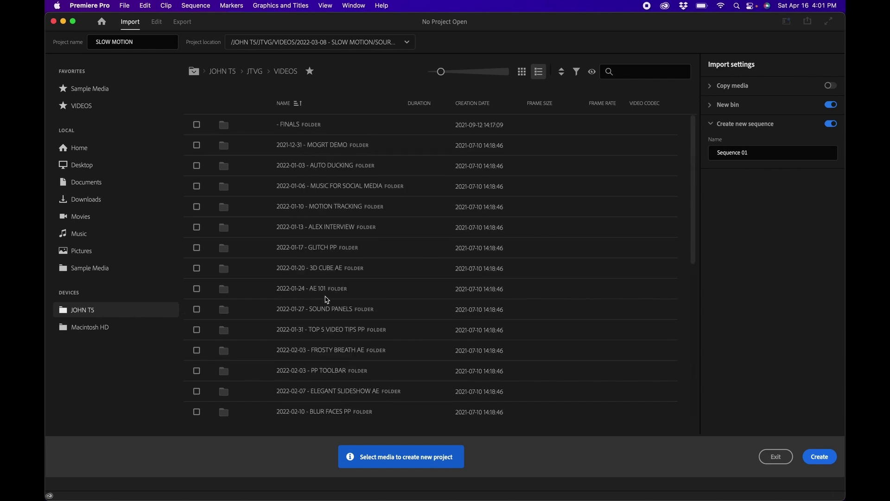
{"action": "scroll", "coordinate": [321, 227], "scroll_direction": "down", "scroll_amount": 10}
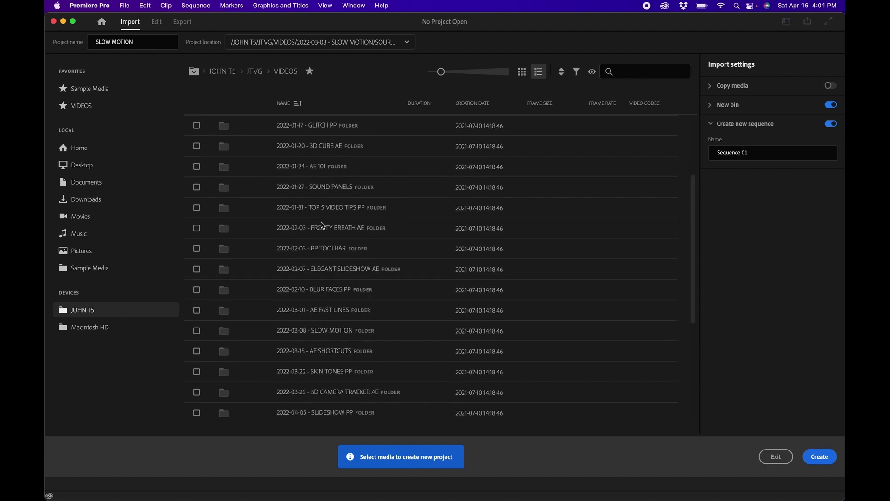
{"action": "scroll", "coordinate": [327, 300], "scroll_direction": "up", "scroll_amount": 10}
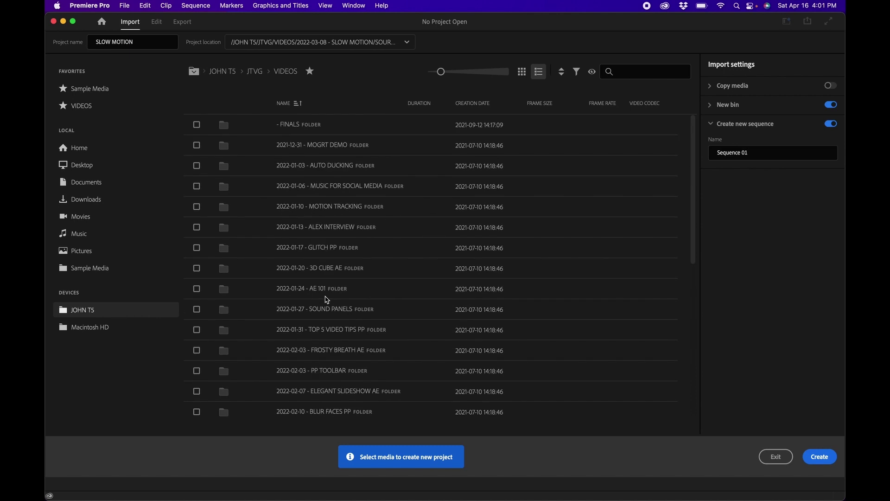
- Select both MP4 clips in the VIDEO folder of 2022-03-08 - SLOW MOTION/SOURCE FILES for import
{"action": "scroll", "coordinate": [322, 227], "scroll_direction": "down", "scroll_amount": 10}
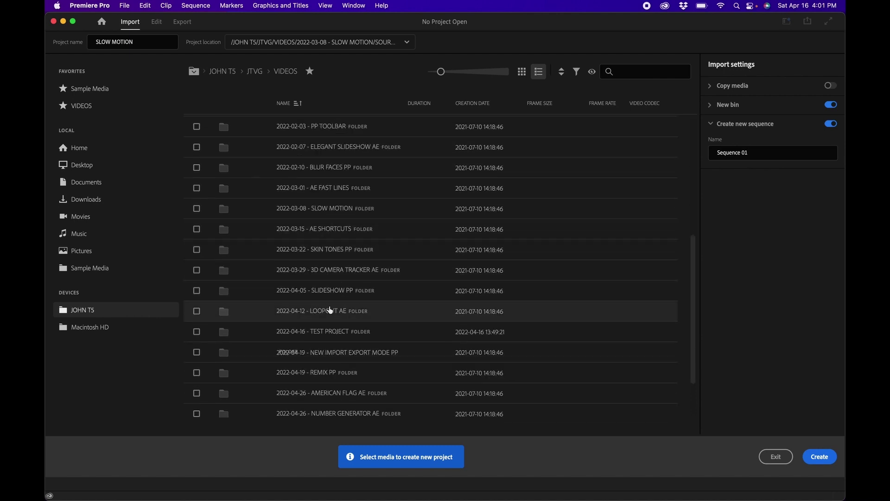
{"action": "double_click", "coordinate": [321, 209]}
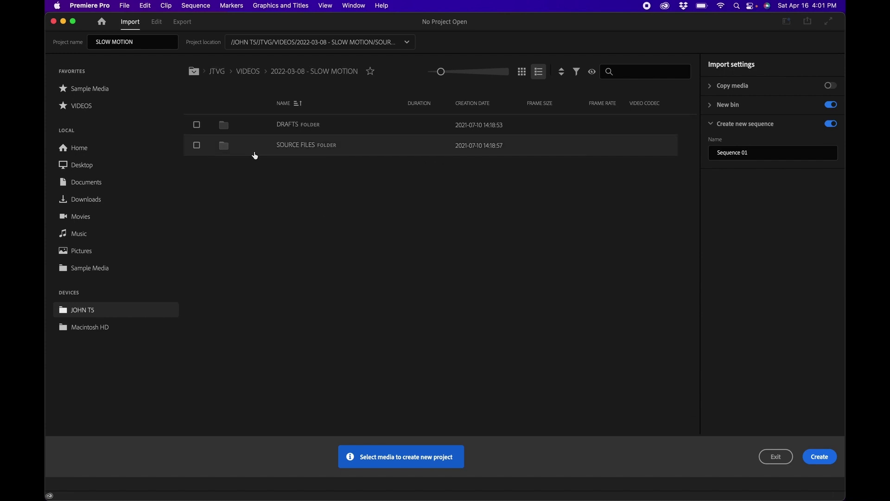
{"action": "double_click", "coordinate": [297, 146]}
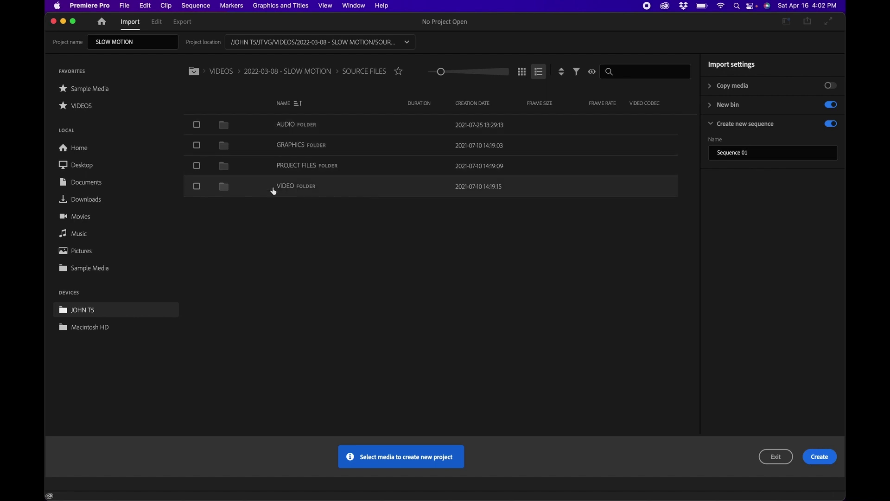
{"action": "double_click", "coordinate": [286, 189]}
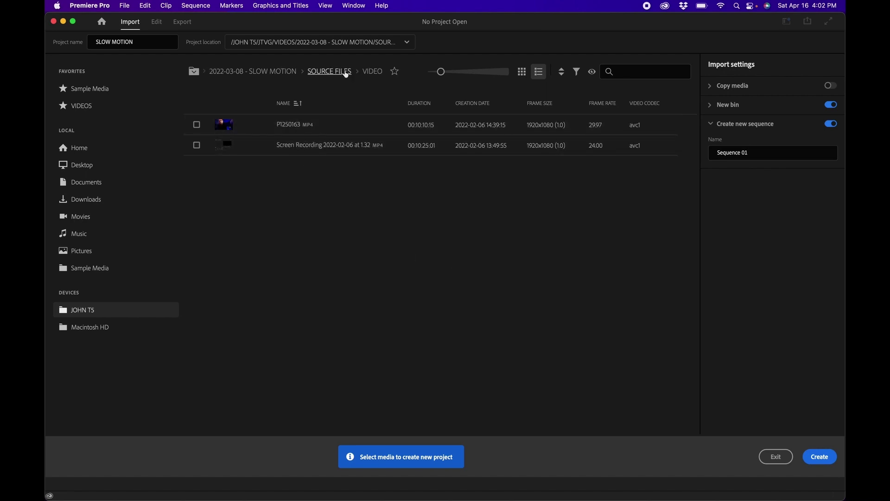
{"action": "left_click", "coordinate": [197, 124]}
{"action": "left_click", "coordinate": [197, 146]}
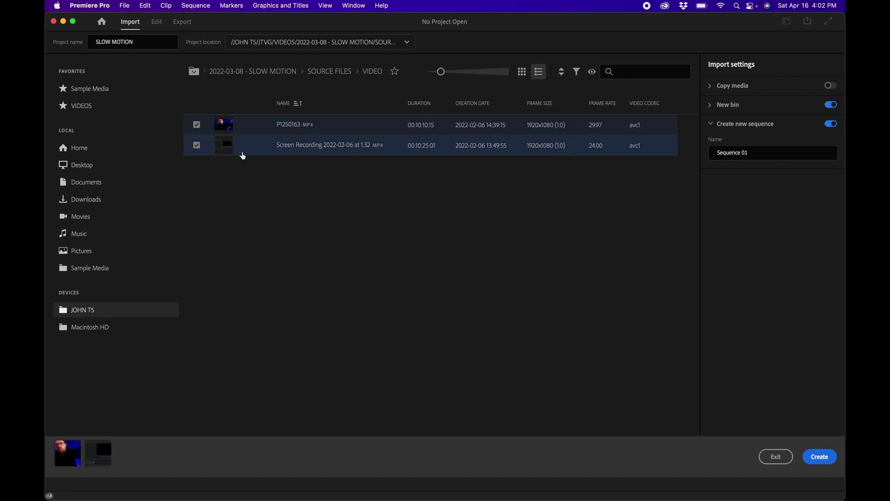
- Add the MONO-000 WAV file from the AUDIO folder of SOURCE FILES to the import selection
{"action": "left_click", "coordinate": [343, 71]}
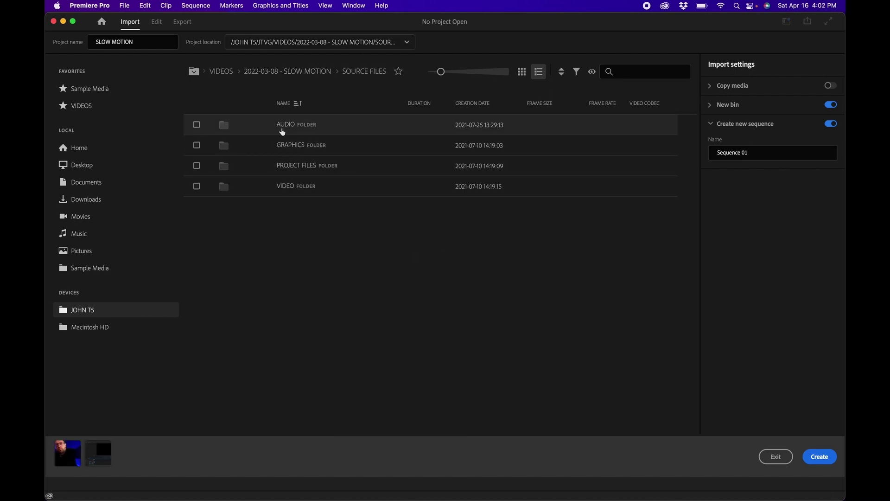
{"action": "double_click", "coordinate": [288, 126]}
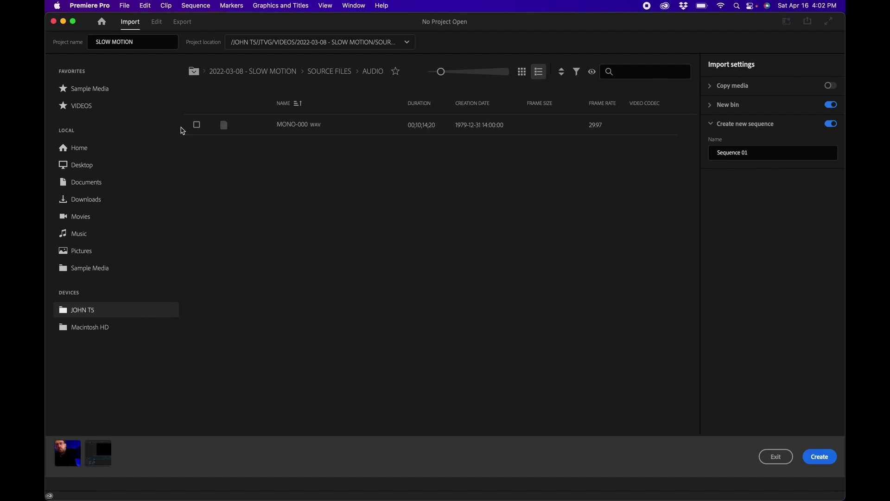
{"action": "left_click", "coordinate": [196, 125]}
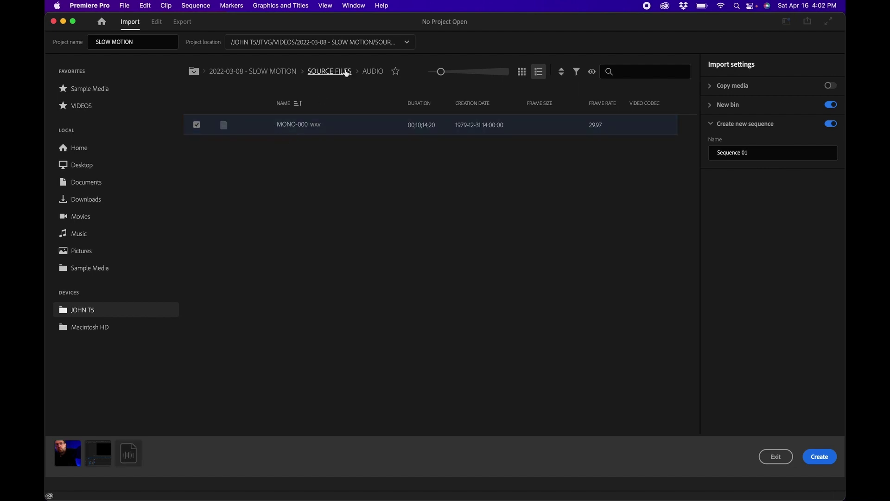
- Add images P1250164 to P1250167, THUMBNAIL copy and THUMBNAIL PSD from the GRAPHICS folder to the import selection
{"action": "left_click", "coordinate": [346, 73]}
{"action": "double_click", "coordinate": [293, 146]}
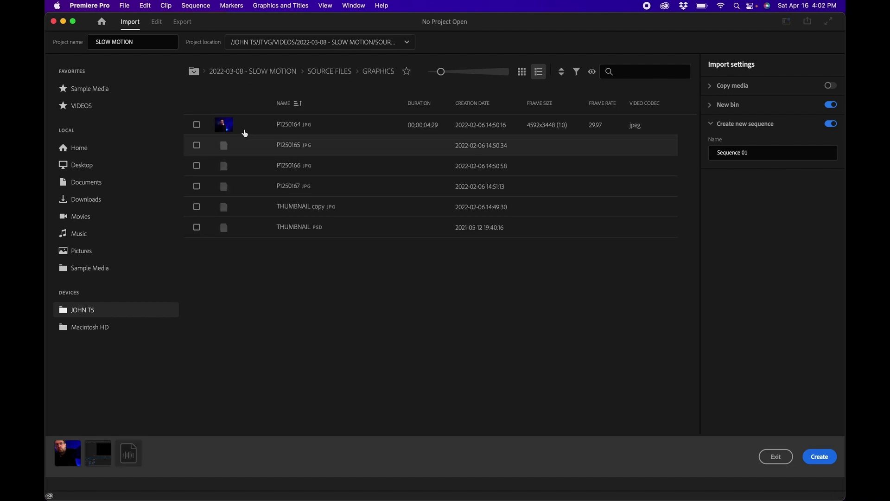
{"action": "left_click", "coordinate": [197, 125]}
{"action": "left_click", "coordinate": [197, 145]}
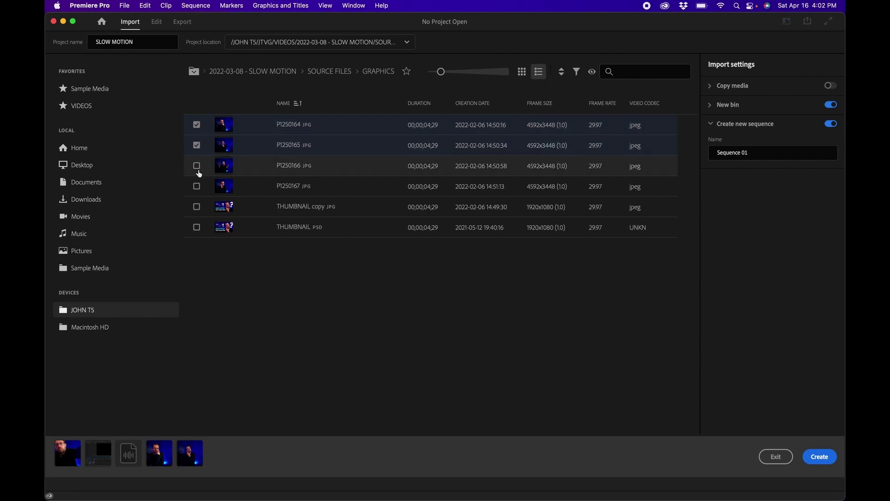
{"action": "left_click", "coordinate": [196, 166]}
{"action": "left_click", "coordinate": [196, 186]}
{"action": "left_click", "coordinate": [197, 207]}
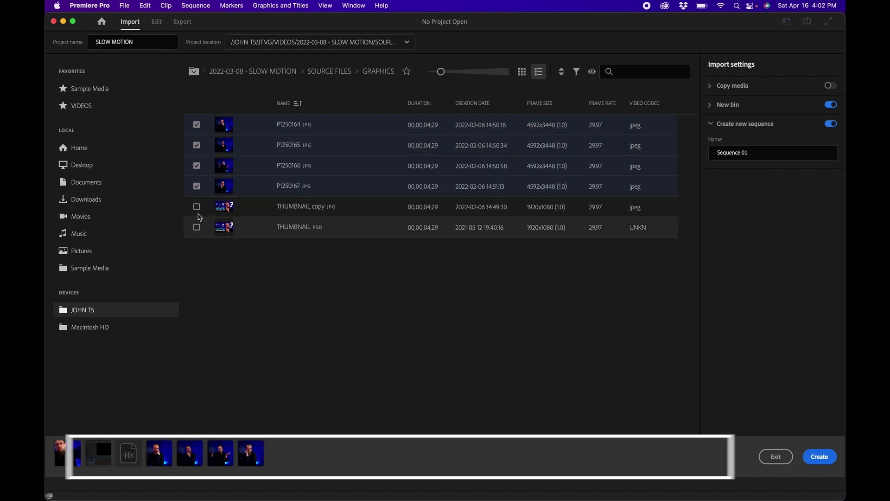
{"action": "left_click", "coordinate": [197, 227]}
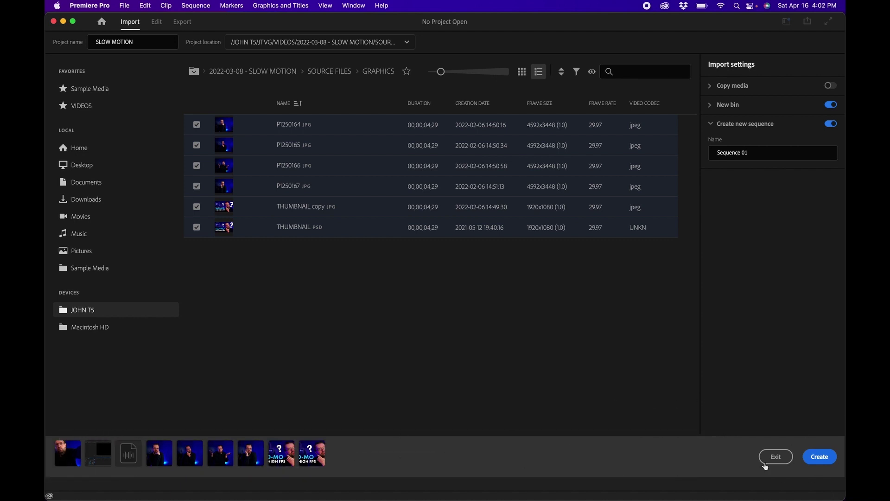
- Display the SOURCE FILES media as a thumbnail grid and adjust the thumbnail size in the VIDEO folder
{"action": "left_click", "coordinate": [334, 72]}
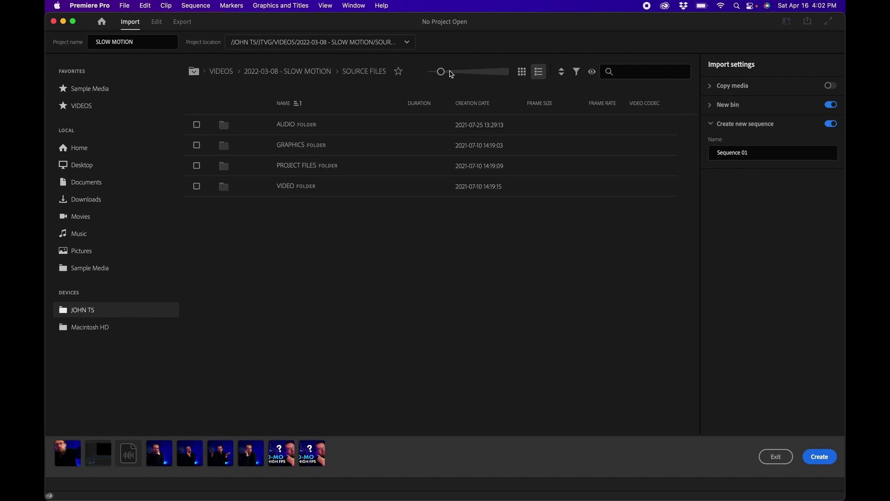
{"action": "left_click", "coordinate": [523, 73]}
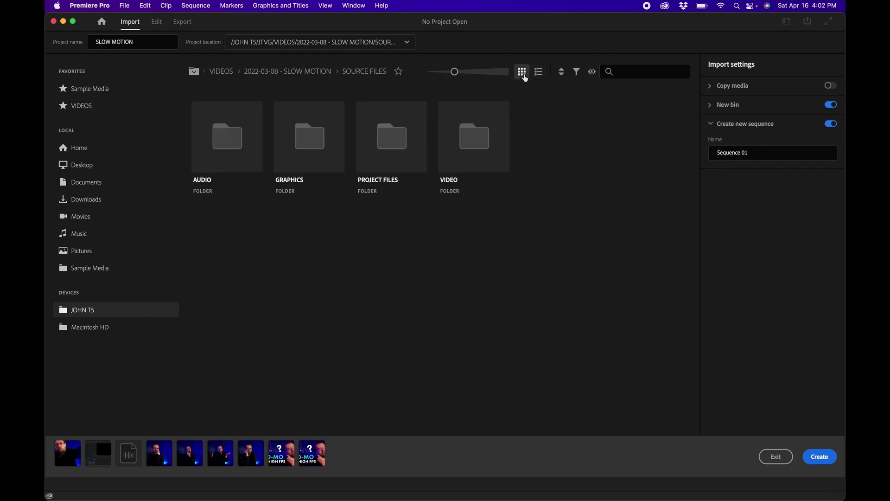
{"action": "double_click", "coordinate": [461, 163]}
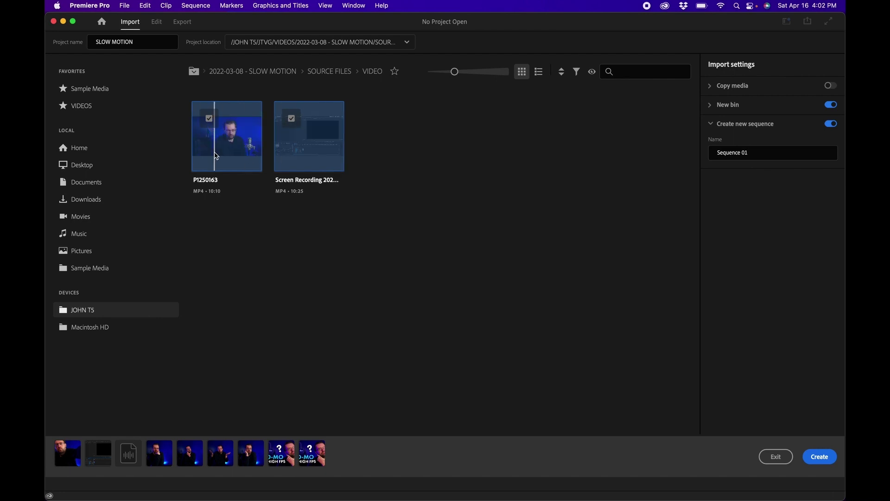
{"action": "mouse_move", "coordinate": [468, 74]}
{"action": "left_mouse_down"}
{"action": "mouse_move", "coordinate": [491, 73]}
{"action": "mouse_move", "coordinate": [452, 73]}
{"action": "left_mouse_up"}
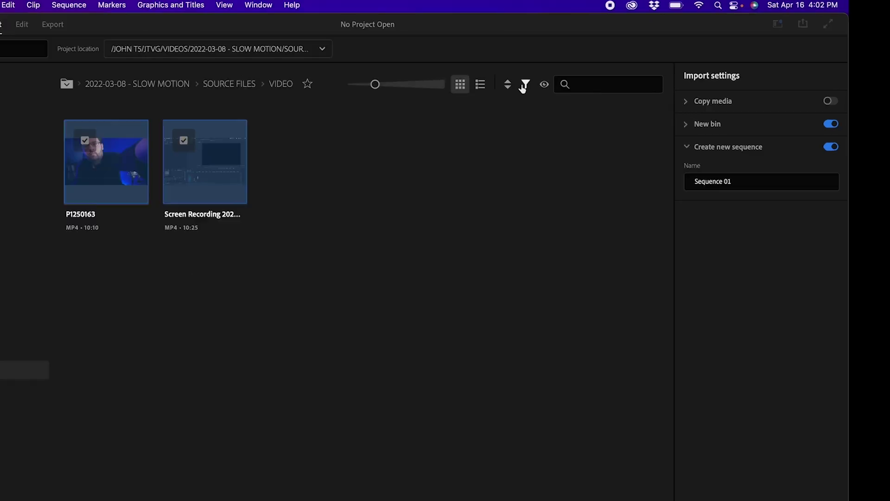
- Review the sort orders, file-type filters and search field available for the media in the VIDEO folder
{"action": "left_click", "coordinate": [562, 72]}
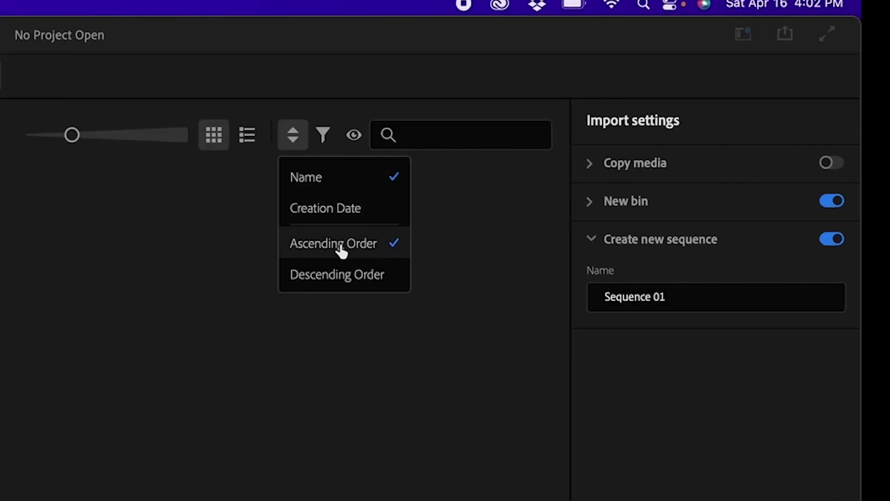
{"action": "left_click", "coordinate": [324, 136]}
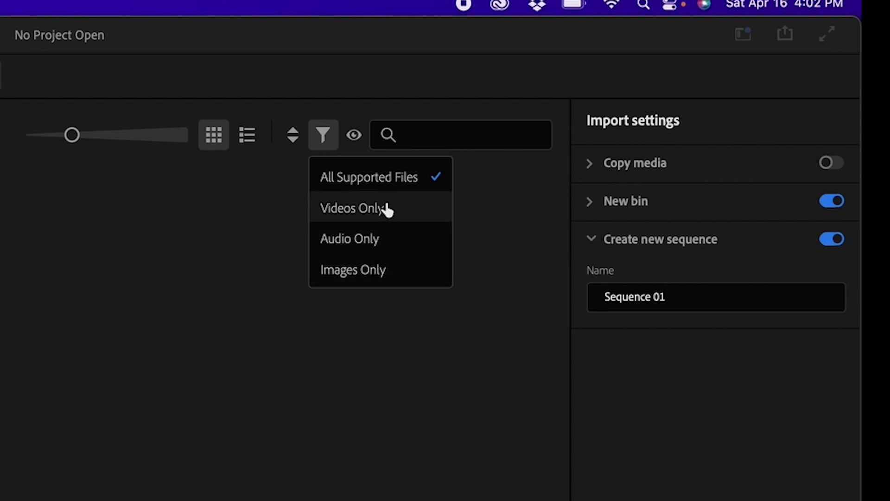
{"action": "left_click", "coordinate": [443, 139]}
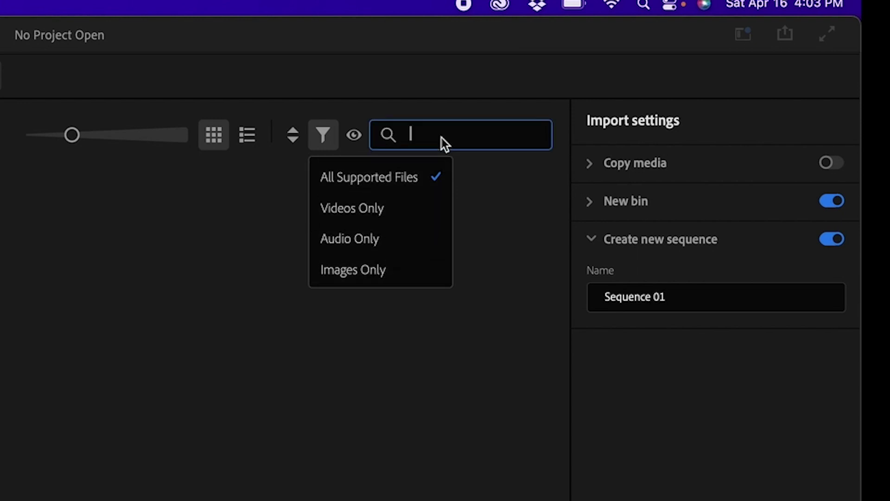
{"action": "left_click", "coordinate": [658, 363]}
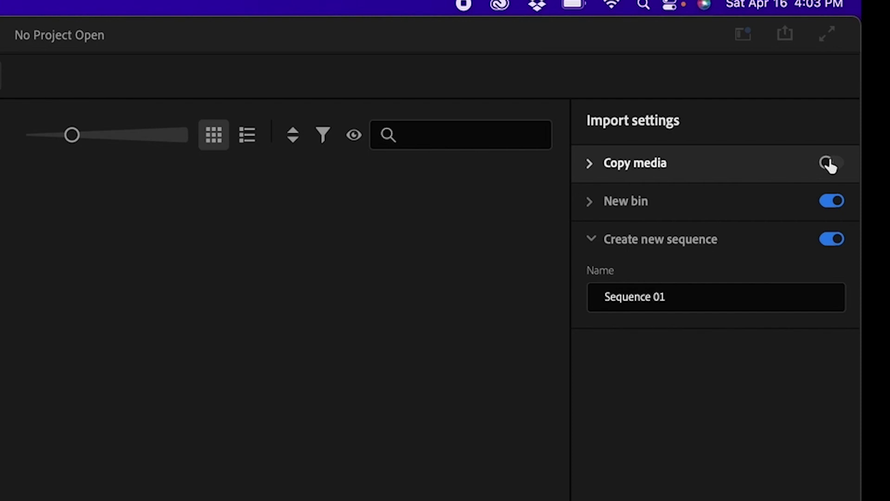
- In the import settings, name the new bin MEDIA and the new sequence TUTORIAL SEQUENCE
{"action": "left_click", "coordinate": [591, 163]}
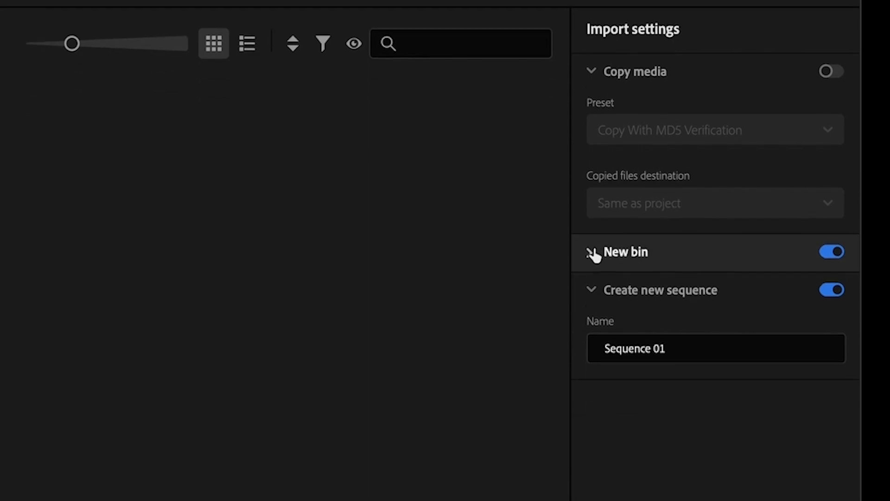
{"action": "left_click", "coordinate": [589, 253]}
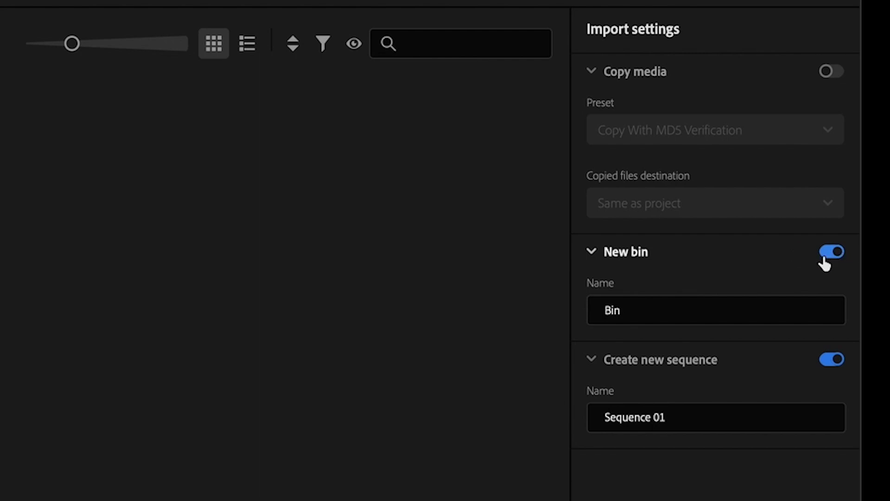
{"action": "left_click", "coordinate": [637, 310]}
{"action": "left_click_drag", "start_coordinate": [638, 311], "coordinate": [533, 305]}
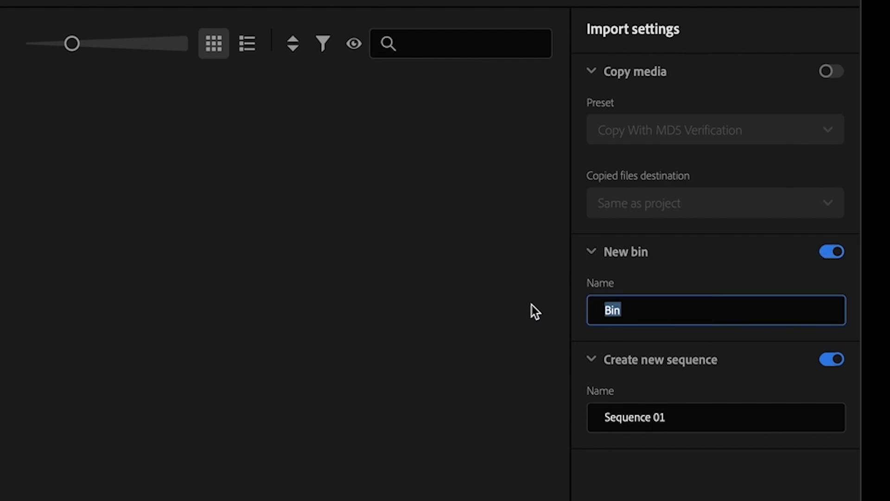
{"action": "type", "text": "MEDIA"}
{"action": "left_click", "coordinate": [672, 418]}
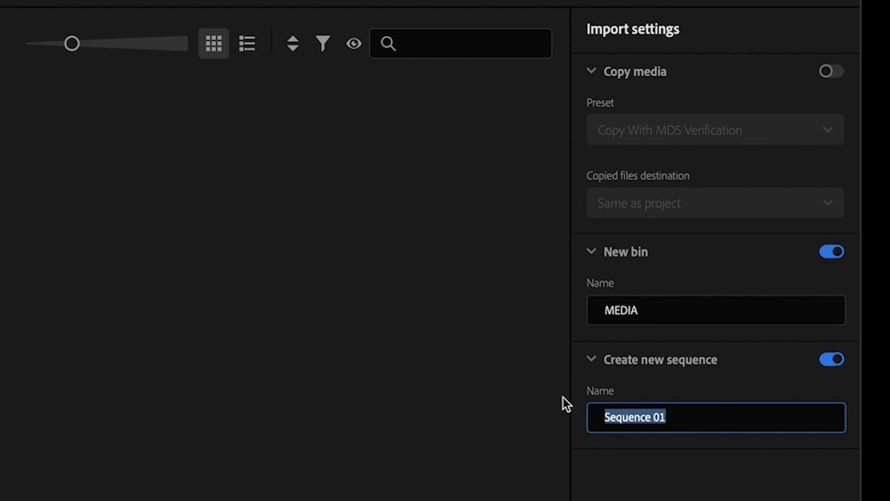
{"action": "type", "text": "TUTORIAL "}
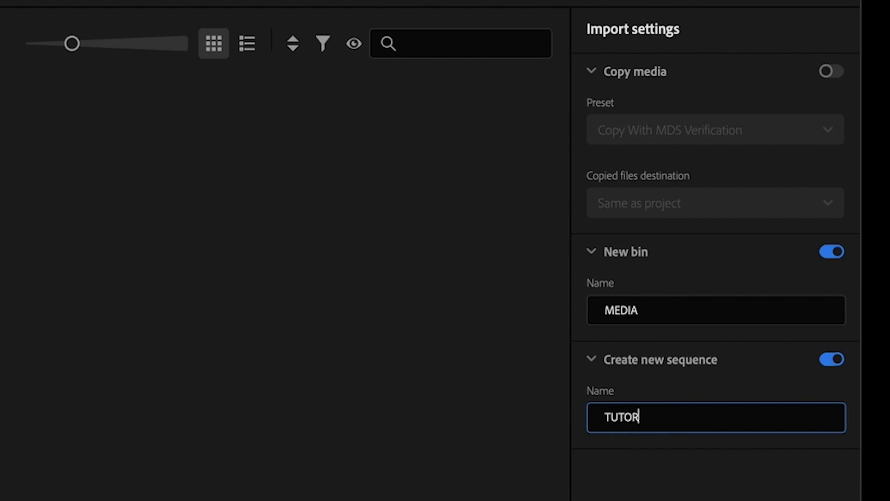
{"action": "type", "text": "SEQUENCE"}
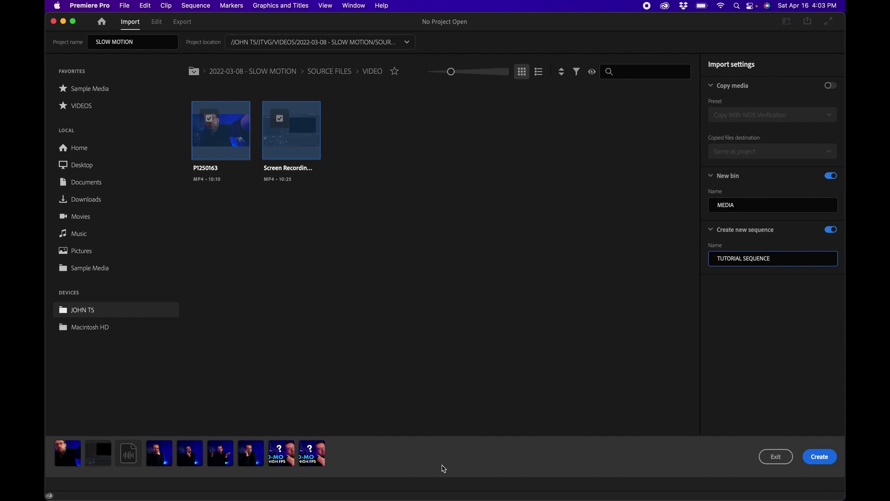
- Create the project with the selected media, importing the layered THUMBNAIL file with Merge All Layers
{"action": "left_click", "coordinate": [820, 458]}
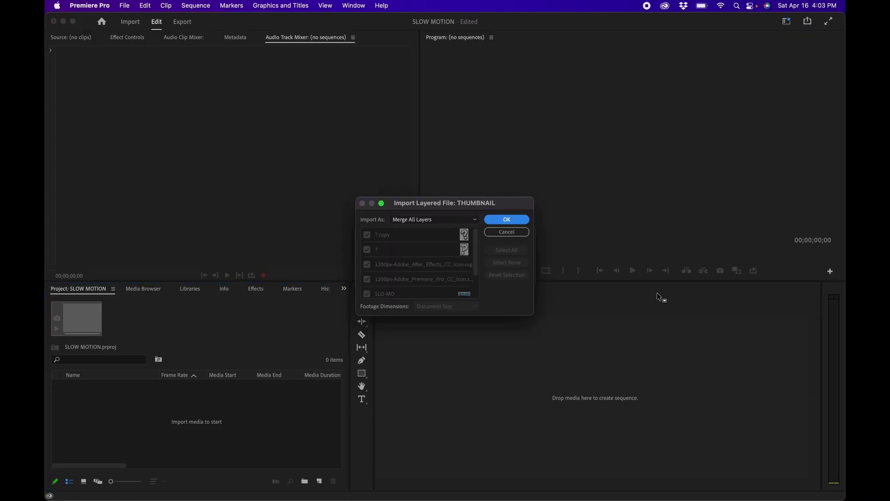
{"action": "left_click", "coordinate": [509, 220]}
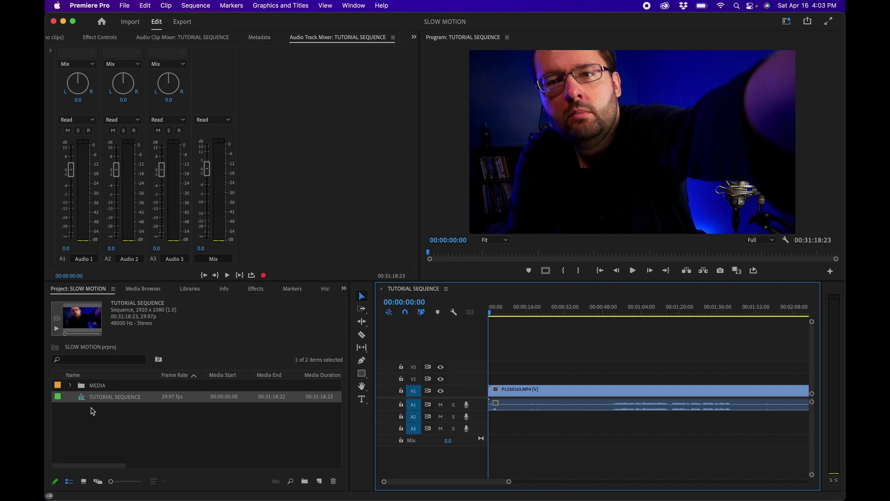
- Inspect the MEDIA bin and TUTORIAL SEQUENCE, and preview frames from both video clips and the still graphics at the sequence's end
{"action": "left_click", "coordinate": [97, 386]}
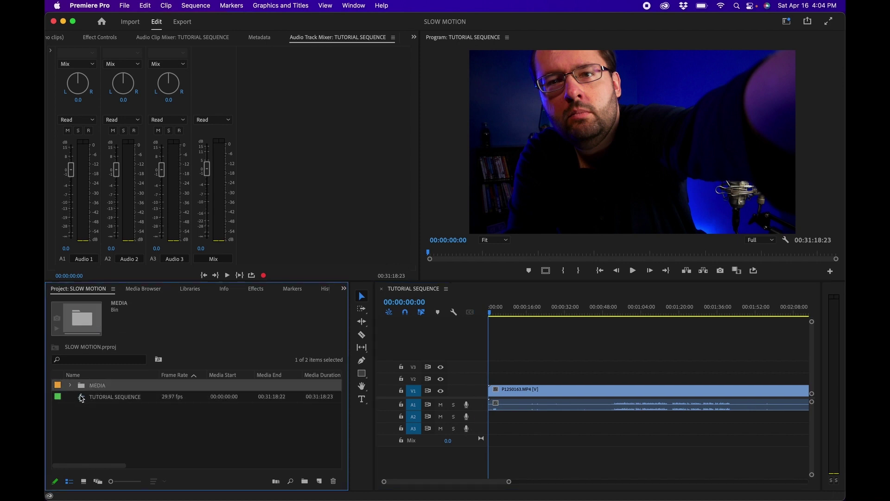
{"action": "left_click", "coordinate": [83, 399]}
{"action": "left_click", "coordinate": [543, 352]}
{"action": "key", "text": "minus"}
{"action": "key", "text": "minus"}
{"action": "key", "text": "minus"}
{"action": "key", "text": "minus"}
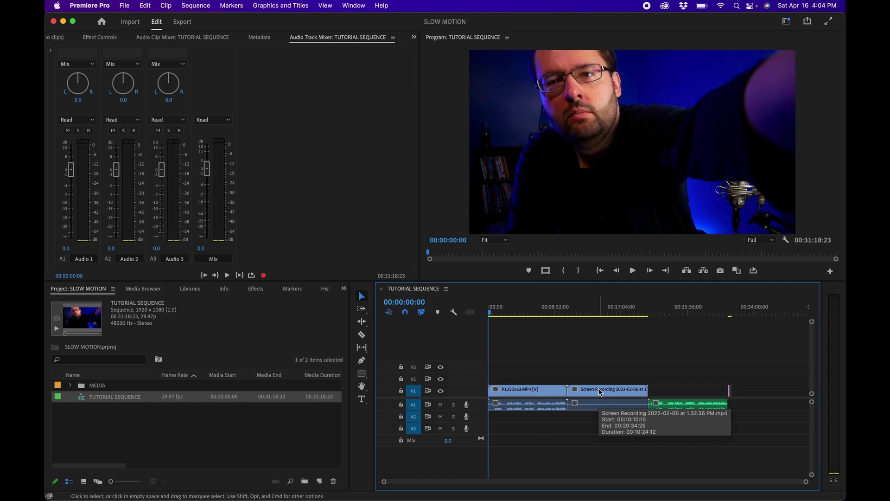
{"action": "left_click", "coordinate": [529, 309]}
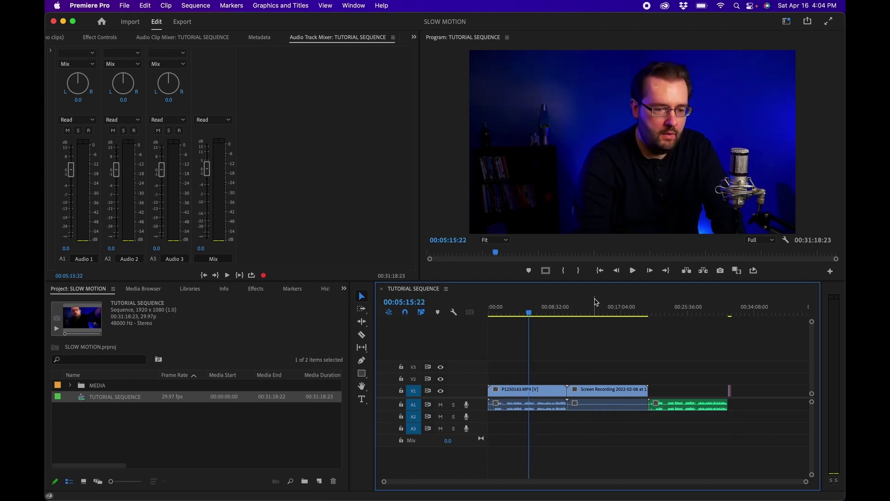
{"action": "left_click", "coordinate": [596, 307]}
{"action": "left_click", "coordinate": [733, 312]}
{"action": "left_click_drag", "start_coordinate": [735, 313], "coordinate": [732, 312]}
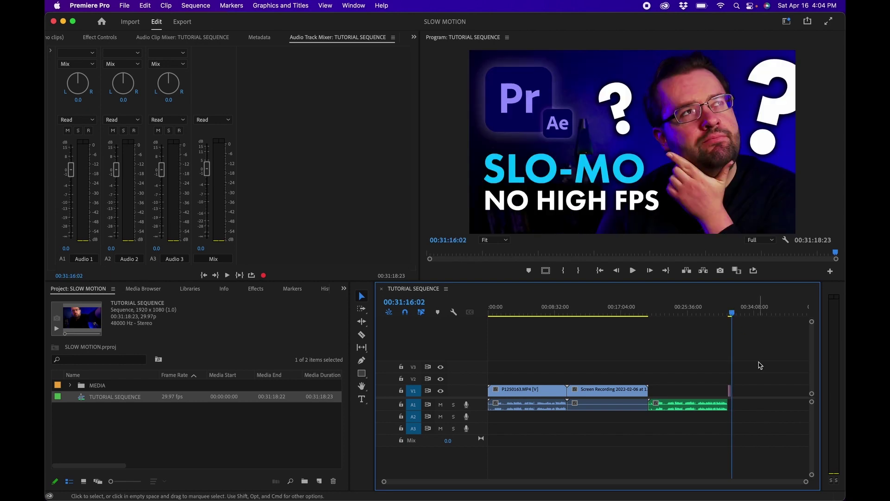
- Remove the still graphics from the sequence's end and place the separate audio clip on A2 beneath the P1250163 clip
{"action": "left_click_drag", "start_coordinate": [739, 369], "coordinate": [534, 425]}
{"action": "key", "text": "Delete"}
- Select the P1250163 clip with its A2 audio, preview the frame at 00:05:04:22, and look over the clip commands
{"action": "left_click_drag", "start_coordinate": [540, 364], "coordinate": [508, 440]}
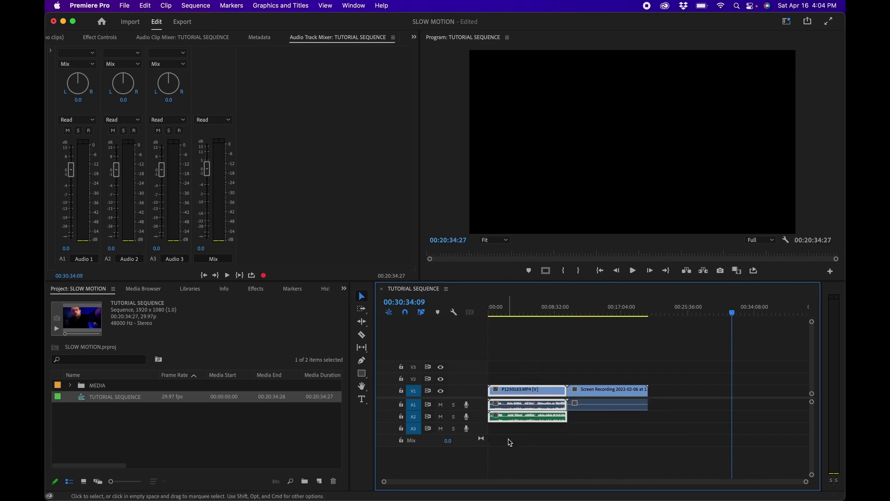
{"action": "left_click", "coordinate": [528, 310]}
{"action": "right_click", "coordinate": [527, 390]}
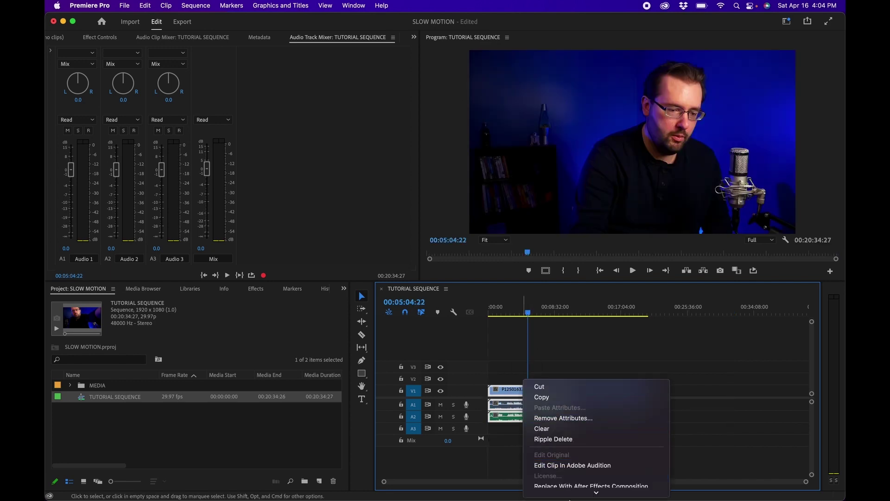
{"action": "left_click", "coordinate": [492, 440]}
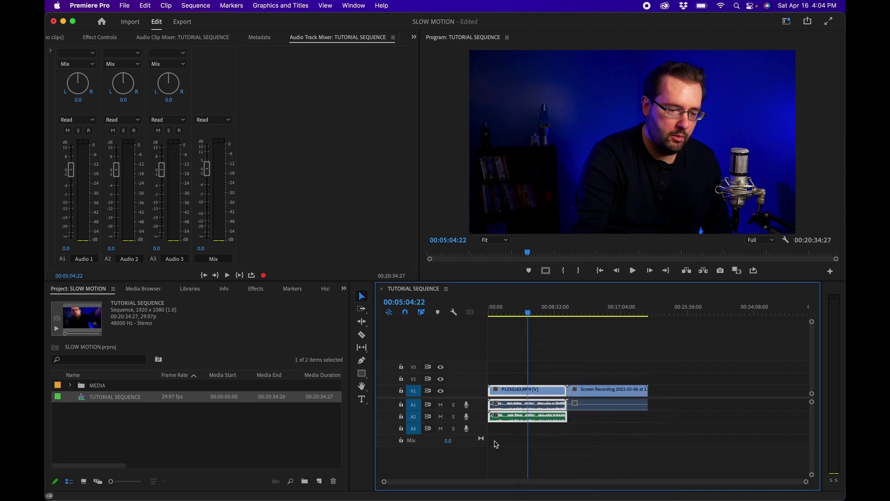
{"action": "left_click", "coordinate": [559, 370]}
{"action": "left_click", "coordinate": [238, 427]}
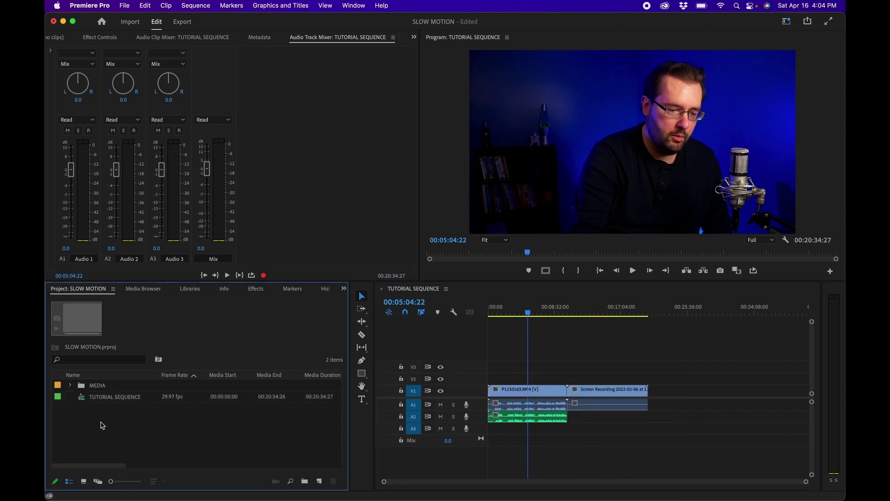
{"action": "left_click", "coordinate": [129, 6]}
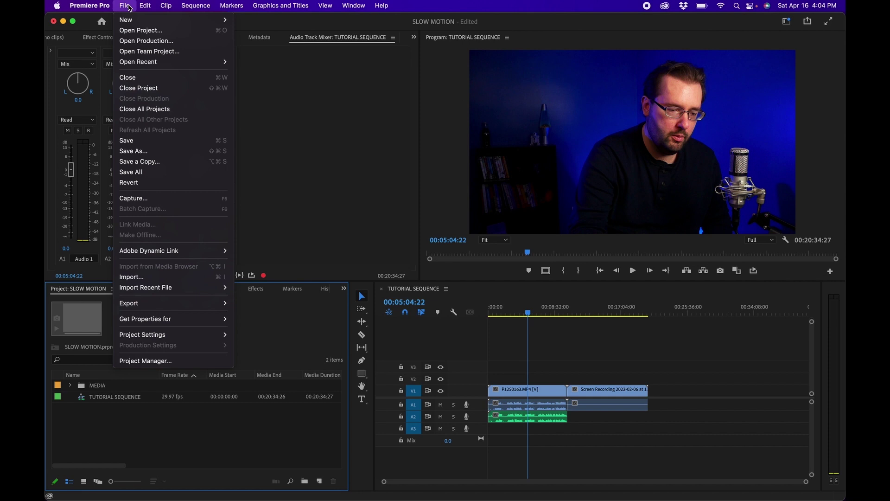
{"action": "left_click", "coordinate": [139, 277]}
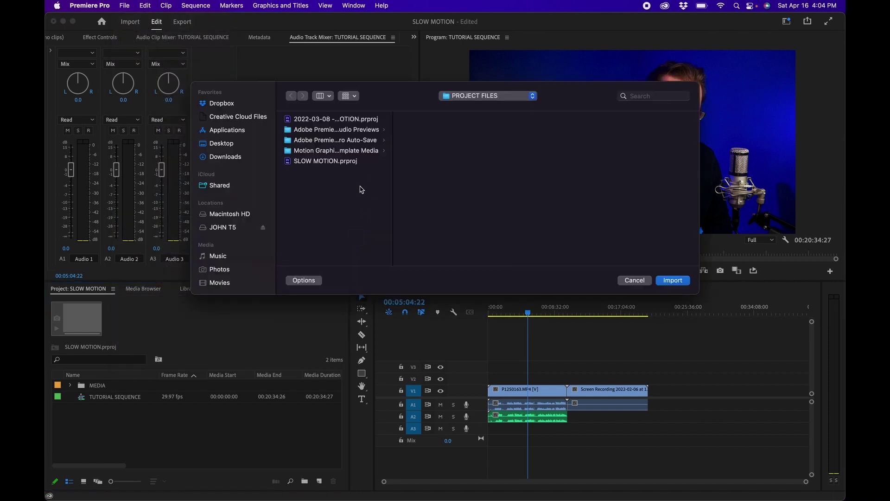
{"action": "left_click", "coordinate": [503, 96]}
{"action": "left_click", "coordinate": [510, 108]}
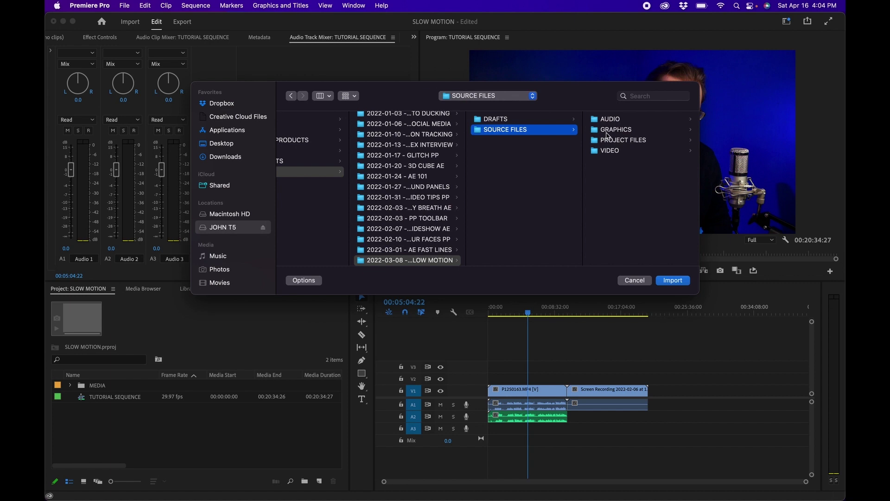
{"action": "left_click", "coordinate": [609, 154]}
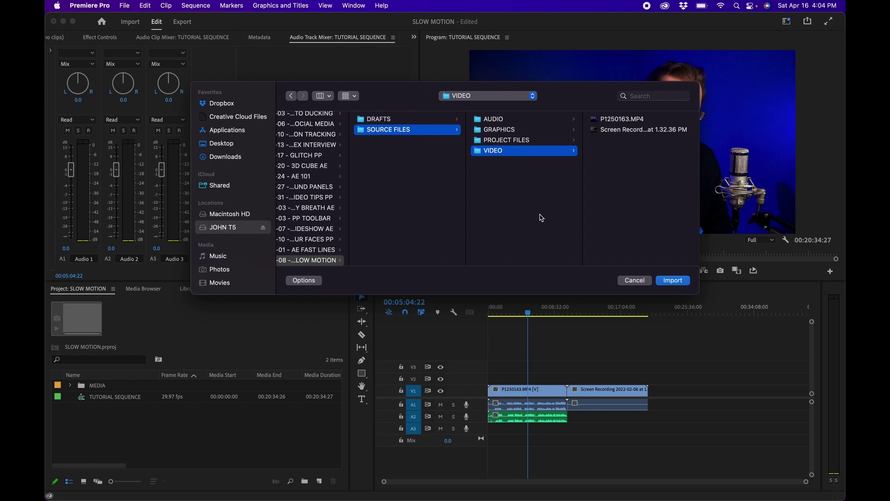
{"action": "left_click", "coordinate": [635, 281]}
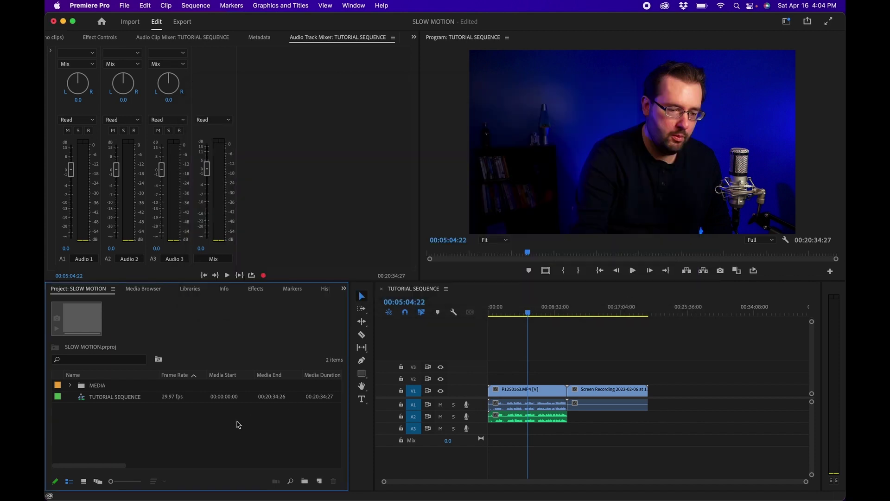
- Import the VIDEO folder from SOURCE FILES through the Import workspace with New bin and Create new sequence turned off
{"action": "left_click", "coordinate": [131, 23]}
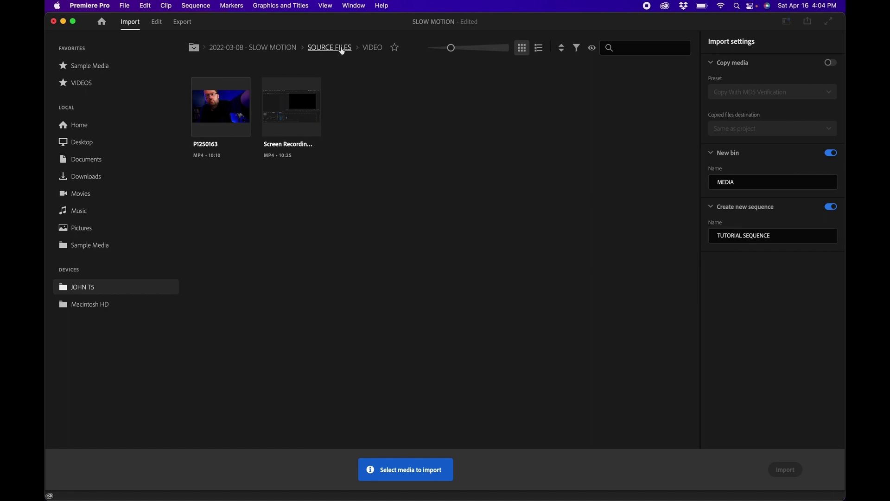
{"action": "left_click", "coordinate": [341, 50]}
{"action": "mouse_move", "coordinate": [418, 101]}
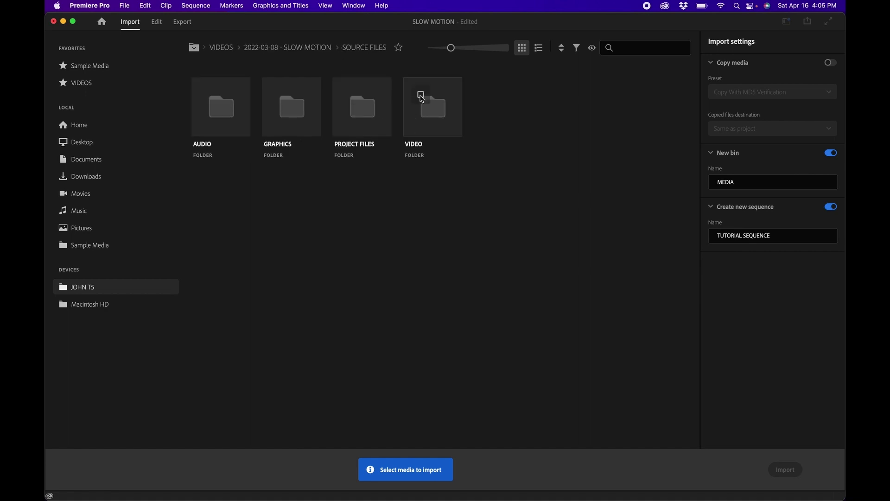
{"action": "left_click", "coordinate": [420, 95]}
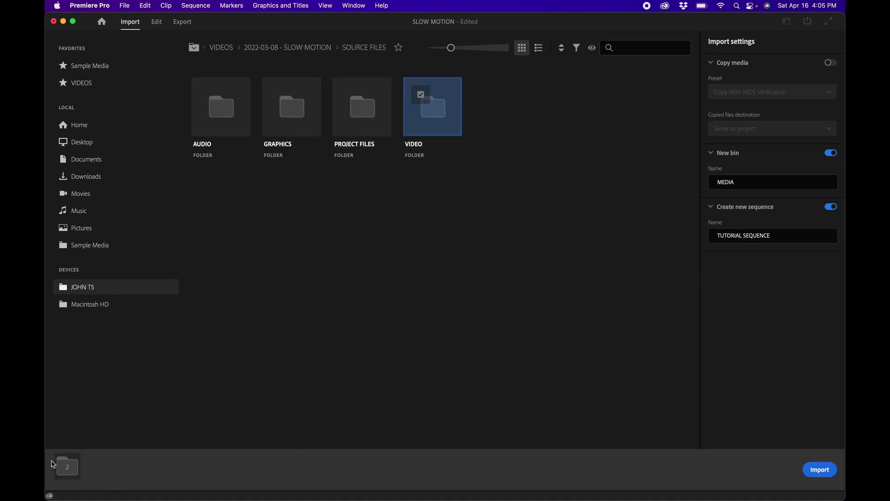
{"action": "left_click", "coordinate": [831, 153]}
{"action": "left_click", "coordinate": [831, 207]}
{"action": "left_click", "coordinate": [820, 467]}
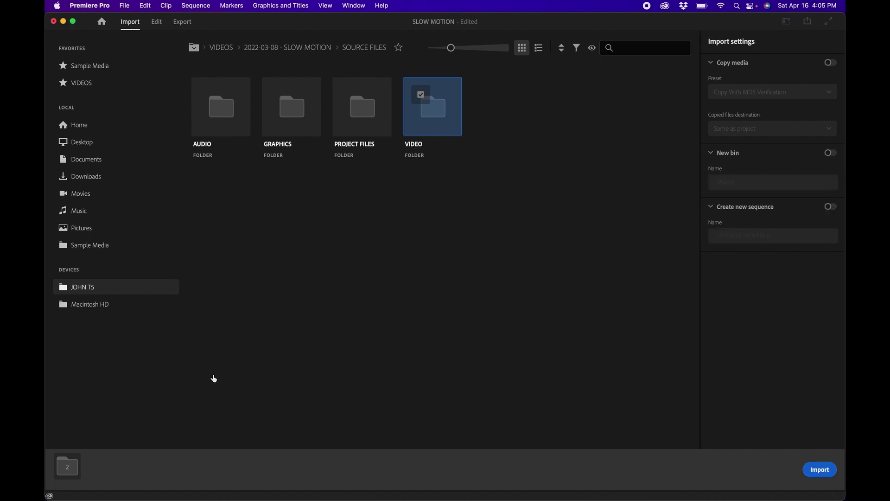
{"action": "left_click", "coordinate": [109, 435]}
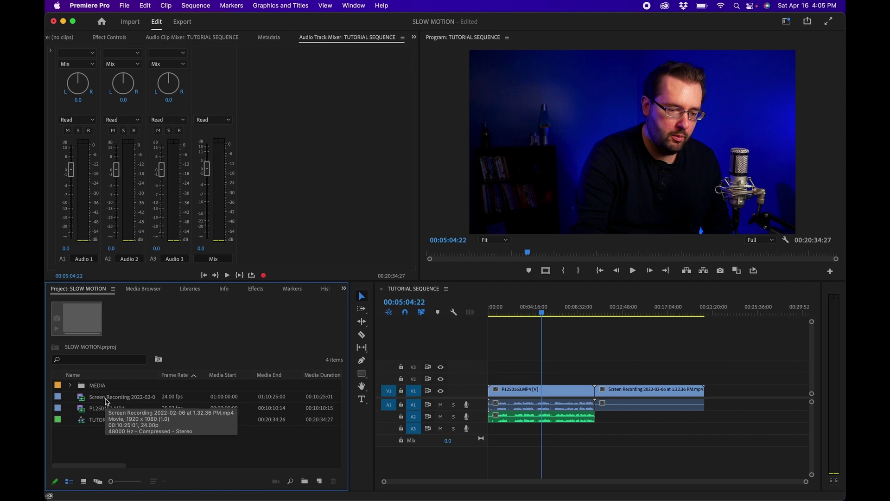
- Examine the newly imported screen recording and P1250163 clip in the project's media list
{"action": "left_click", "coordinate": [107, 400]}
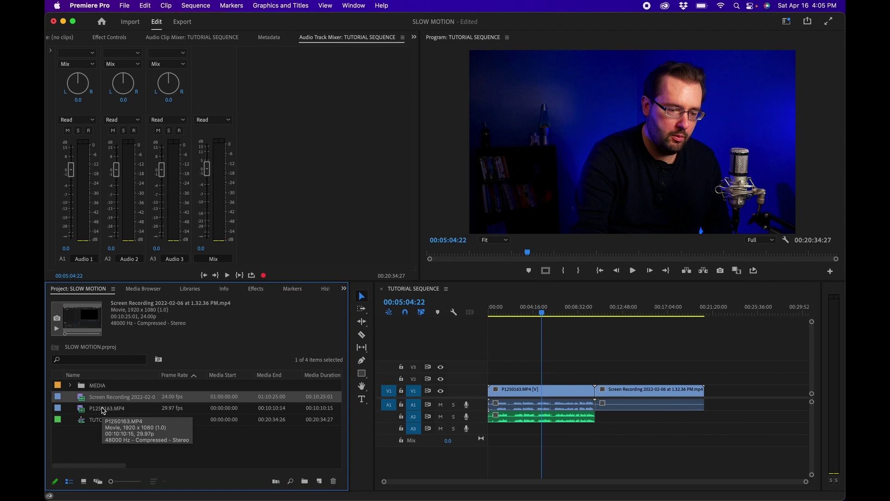
{"action": "left_click", "coordinate": [97, 402], "text": "super"}
{"action": "left_click", "coordinate": [97, 402]}
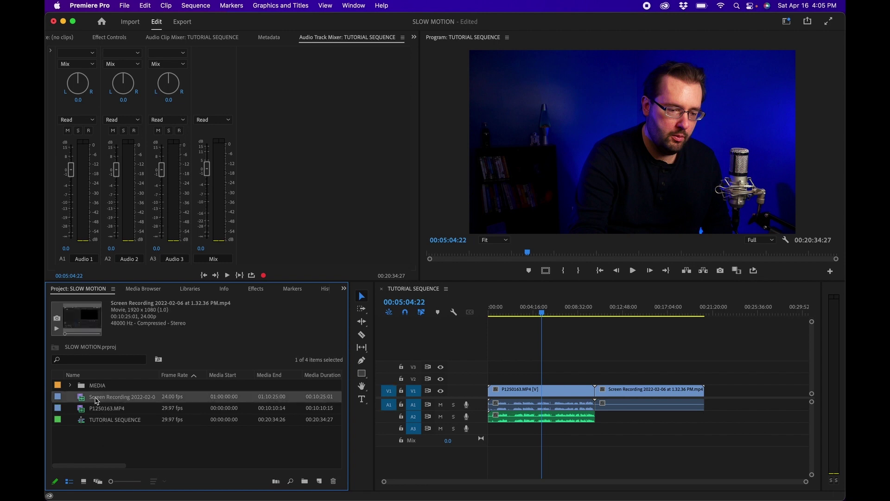
{"action": "left_click", "coordinate": [112, 433]}
- Turn on New bin with the name VIDEO in the import settings and return to the editing workspace
{"action": "left_click", "coordinate": [131, 22]}
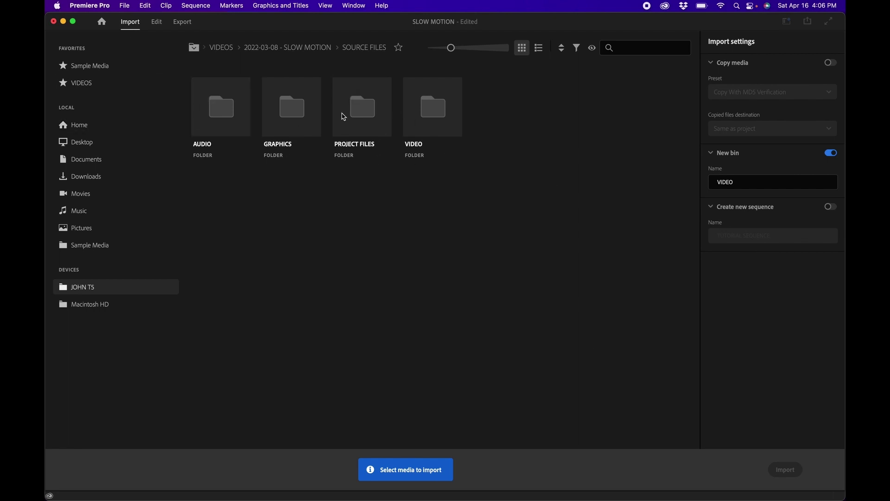
{"action": "left_click", "coordinate": [157, 22]}
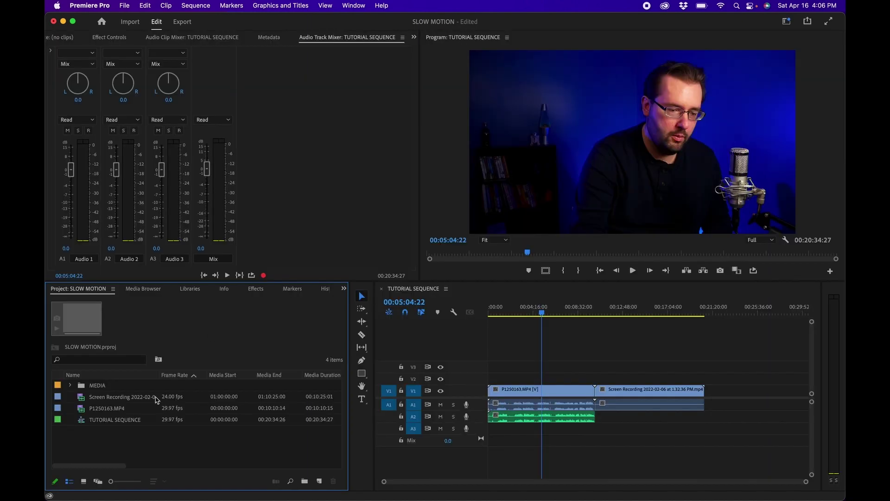
{"action": "left_click", "coordinate": [82, 400]}
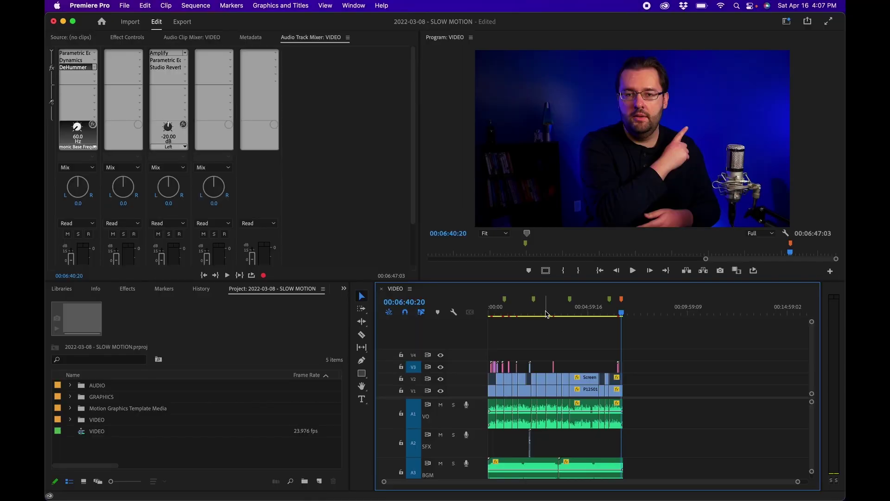
- Return the playhead to the start of the VIDEO sequence and open the Export workspace
{"action": "left_click", "coordinate": [547, 313]}
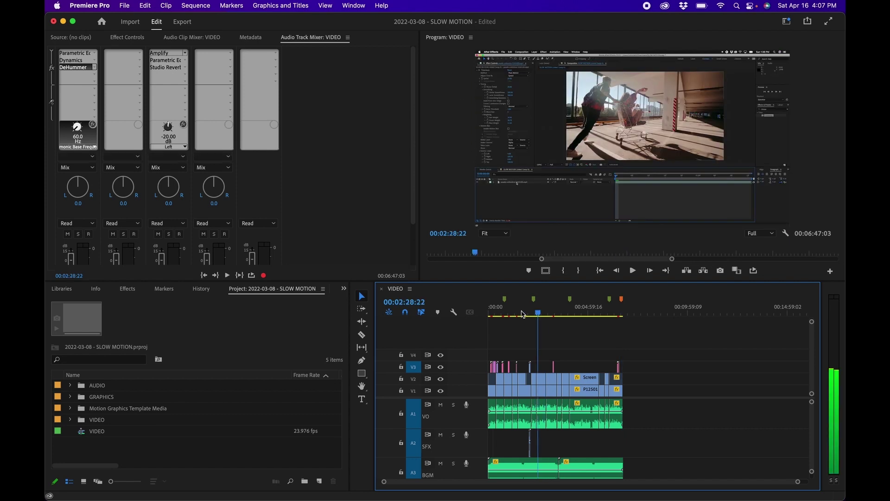
{"action": "key", "text": "Home"}
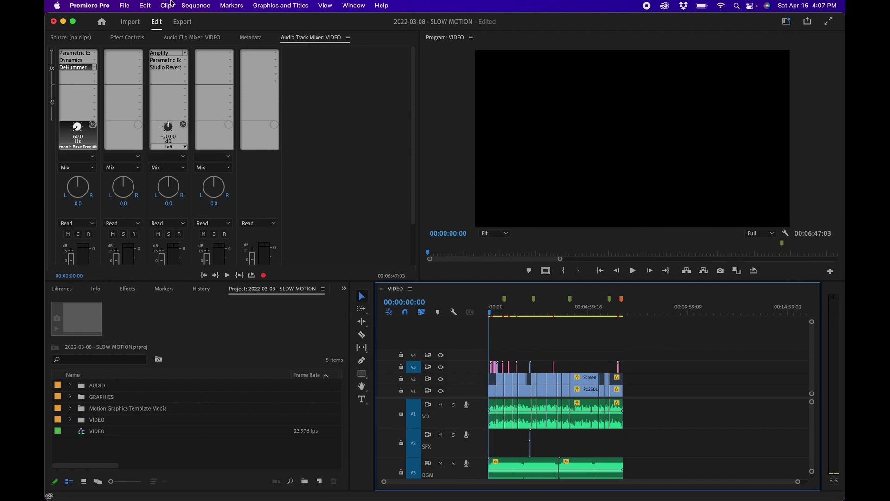
{"action": "left_click", "coordinate": [183, 22]}
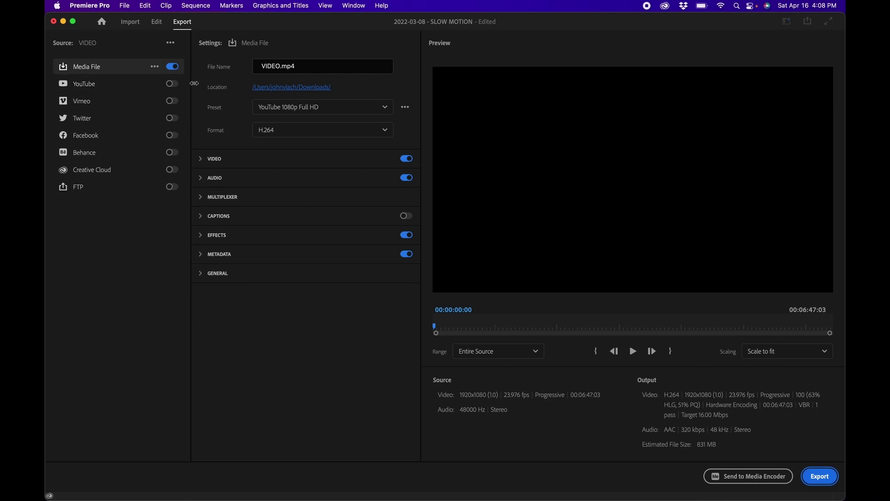
- Enable YouTube as an additional export destination, show its settings and collapse the Publish section
{"action": "left_click", "coordinate": [170, 84]}
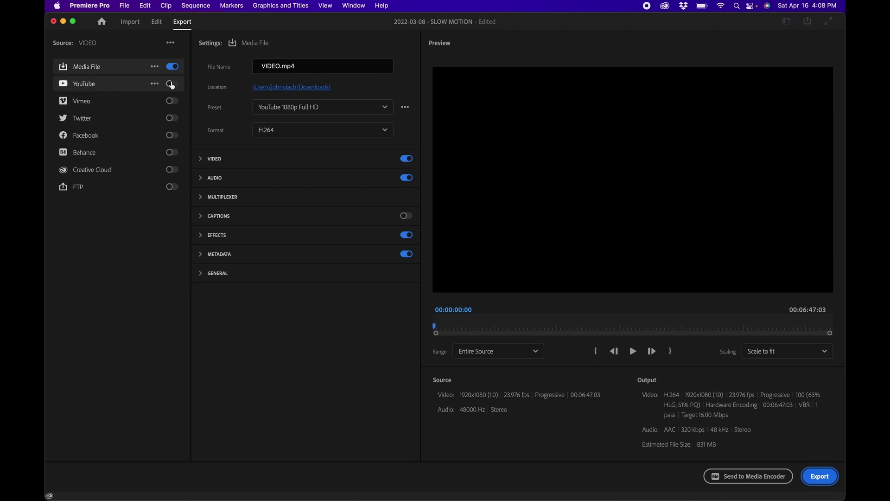
{"action": "left_click", "coordinate": [137, 89]}
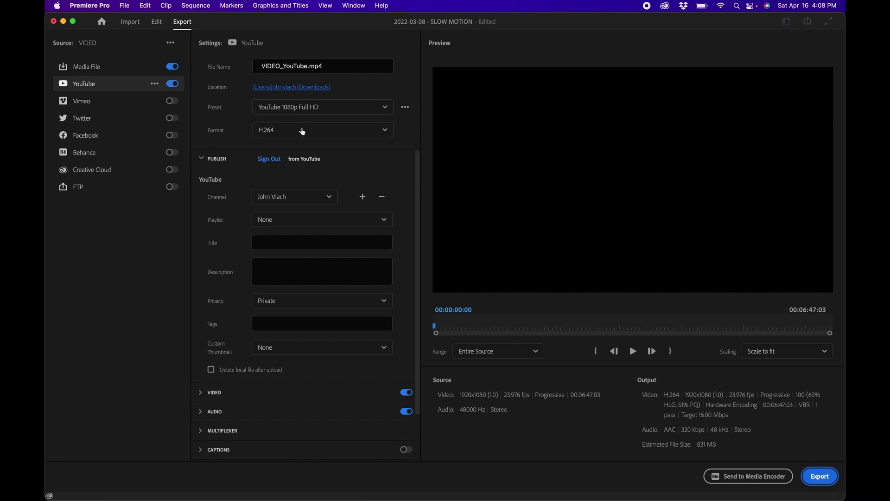
{"action": "left_click", "coordinate": [202, 159]}
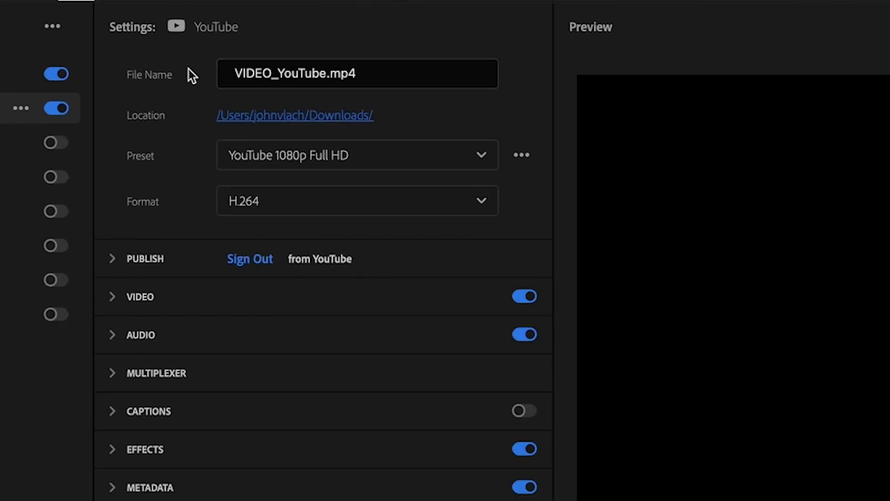
- Rename the YouTube export file as SLOW MOTION FILE, keeping the .mp4 extension
{"action": "left_click", "coordinate": [262, 70]}
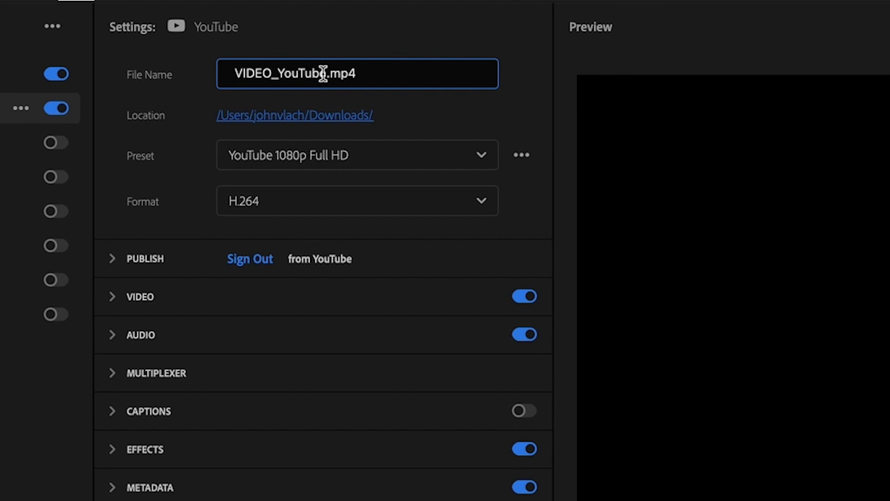
{"action": "left_click_drag", "start_coordinate": [323, 73], "coordinate": [162, 61]}
{"action": "key", "text": "BackSpace"}
{"action": "key", "text": "Right"}
{"action": "key", "text": "BackSpace"}
{"action": "type", "text": "SLOW MOTION "}
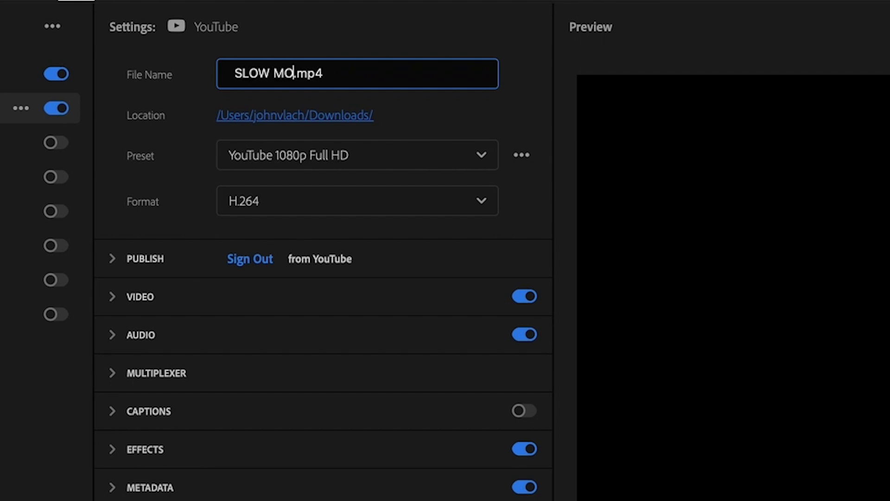
{"action": "type", "text": "FILE"}
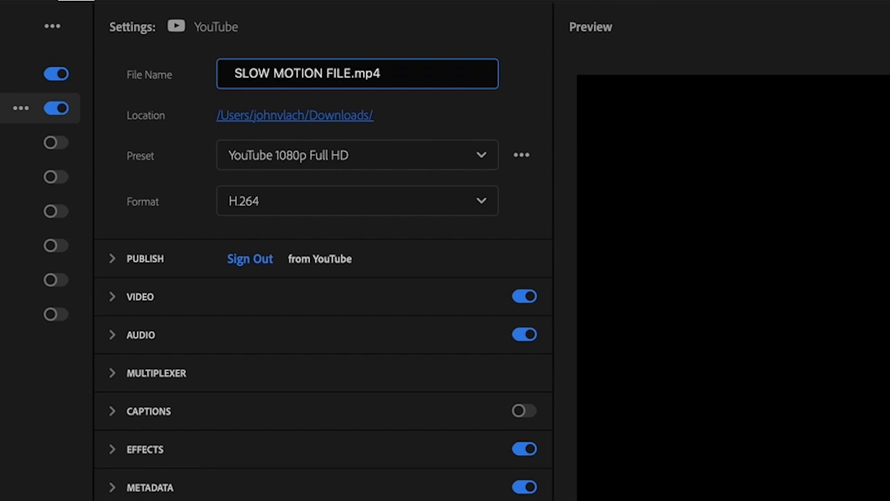
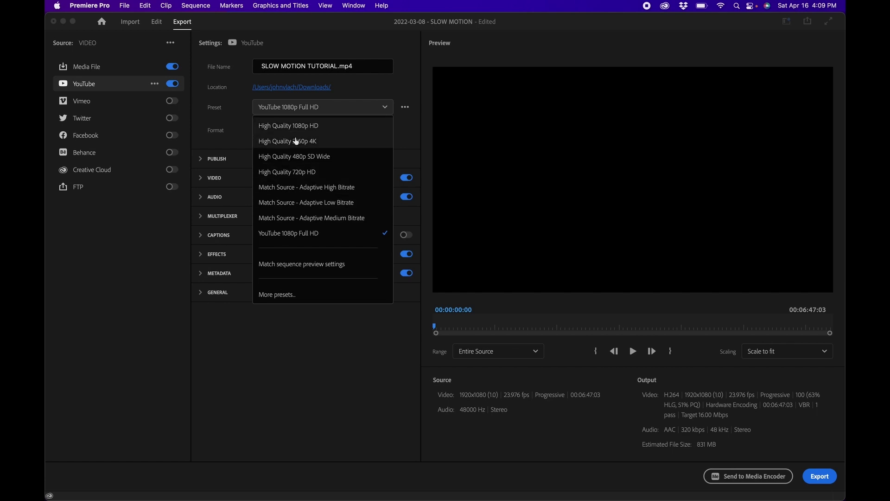
- Open the Preset Manager for the YouTube export and browse the full list of presets
{"action": "left_click", "coordinate": [291, 295]}
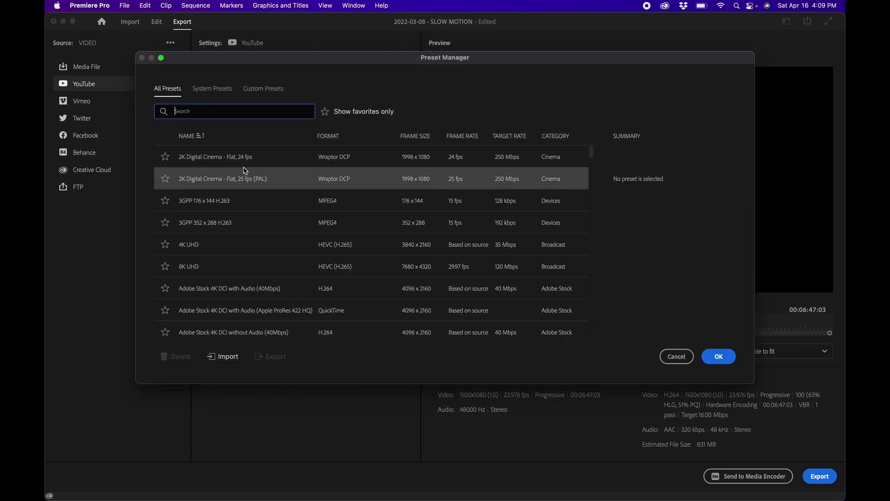
{"action": "scroll", "coordinate": [277, 240], "scroll_direction": "down", "scroll_amount": 10}
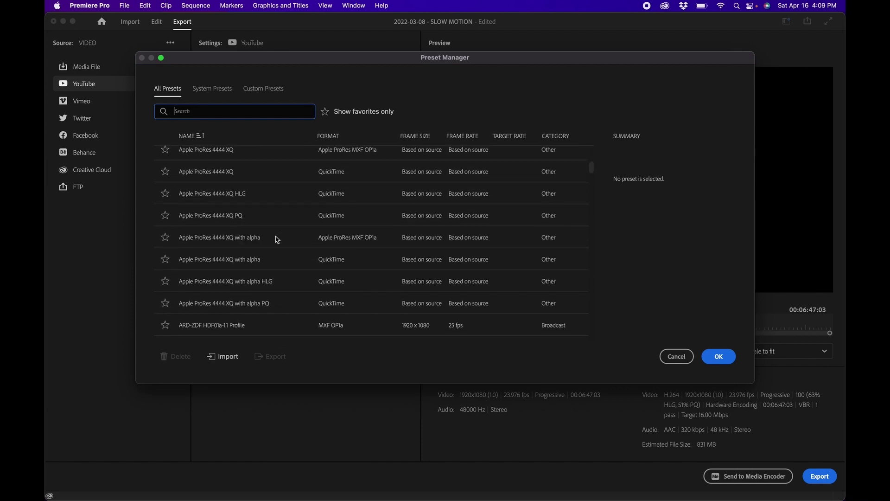
{"action": "scroll", "coordinate": [277, 240], "scroll_direction": "down", "scroll_amount": 5}
{"action": "scroll", "coordinate": [277, 240], "scroll_direction": "down", "scroll_amount": 10}
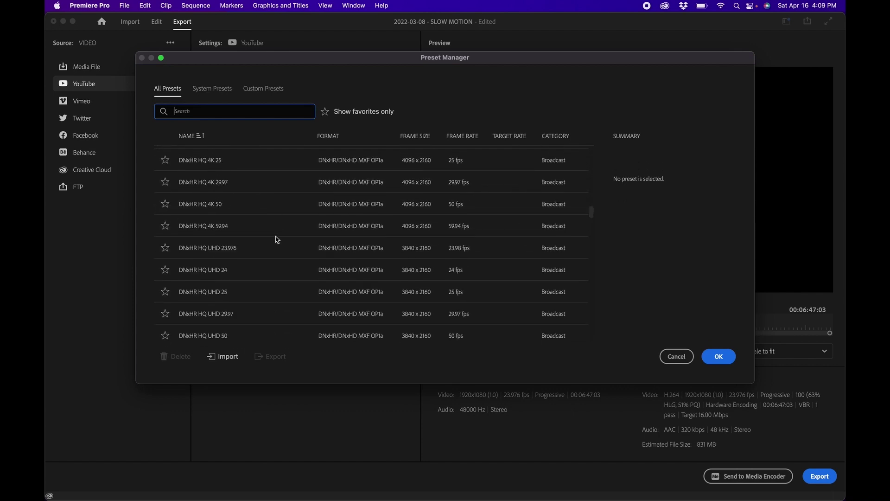
{"action": "scroll", "coordinate": [277, 240], "scroll_direction": "down", "scroll_amount": 10}
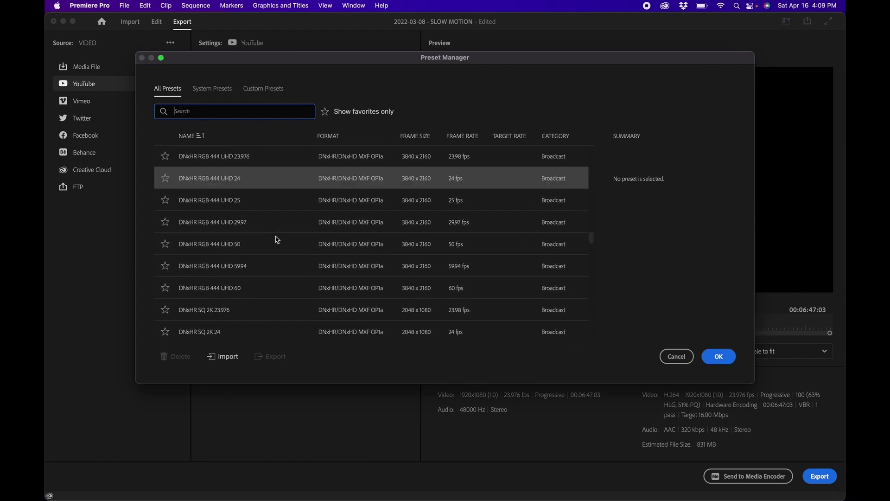
{"action": "scroll", "coordinate": [277, 239], "scroll_direction": "down", "scroll_amount": 3}
- Search the presets for "apple ProRes" and apply the Apple ProRes 422 preset in Apple ProRes MXF OP1a format
{"action": "type", "text": "pro re"}
{"action": "key", "text": "BackSpace"}
{"action": "key", "text": "BackSpace"}
{"action": "key", "text": "BackSpace"}
{"action": "key", "text": "BackSpace"}
{"action": "key", "text": "BackSpace"}
{"action": "key", "text": "BackSpace"}
{"action": "key", "text": "BackSpace"}
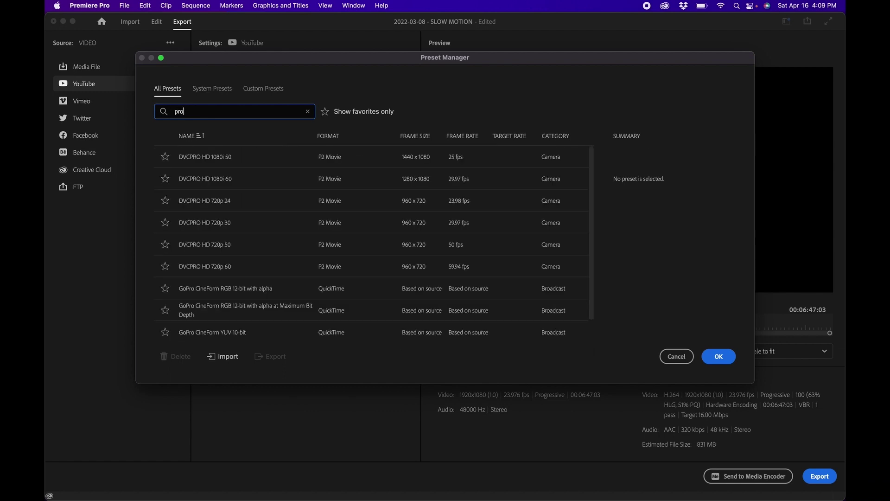
{"action": "type", "text": "apple ProRes"}
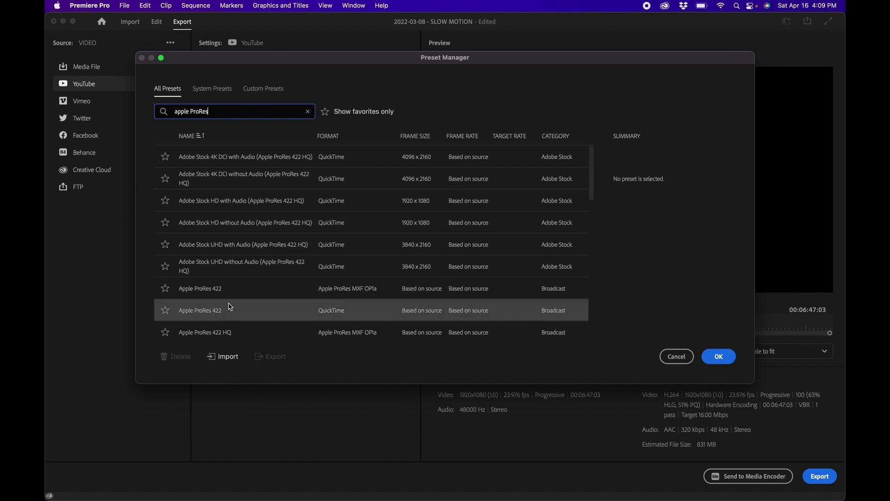
{"action": "scroll", "coordinate": [227, 308], "scroll_direction": "down", "scroll_amount": 3}
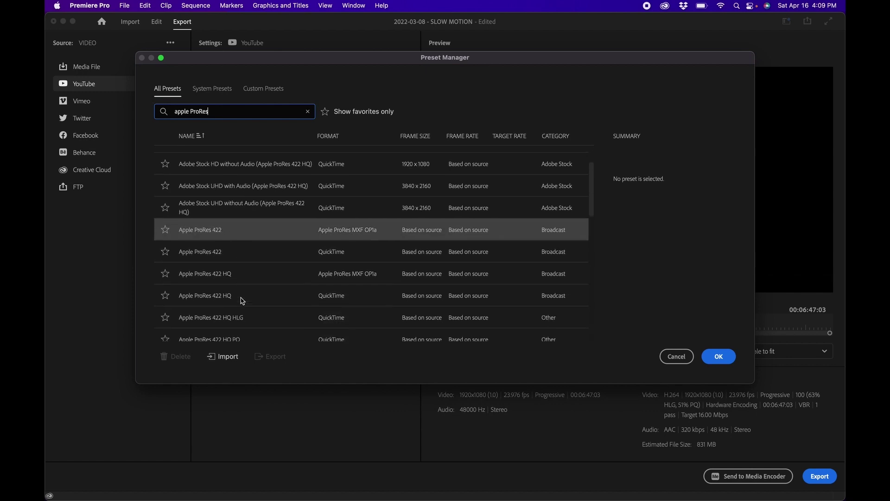
{"action": "left_click", "coordinate": [210, 232]}
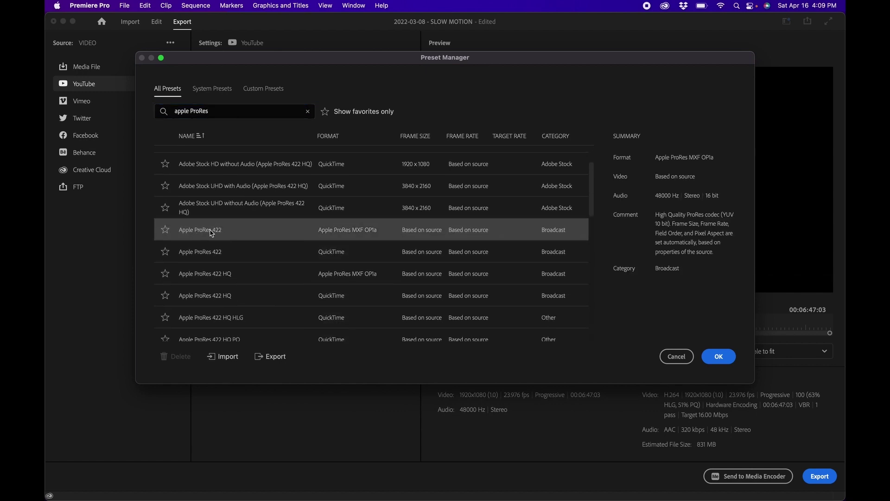
{"action": "left_click", "coordinate": [721, 360]}
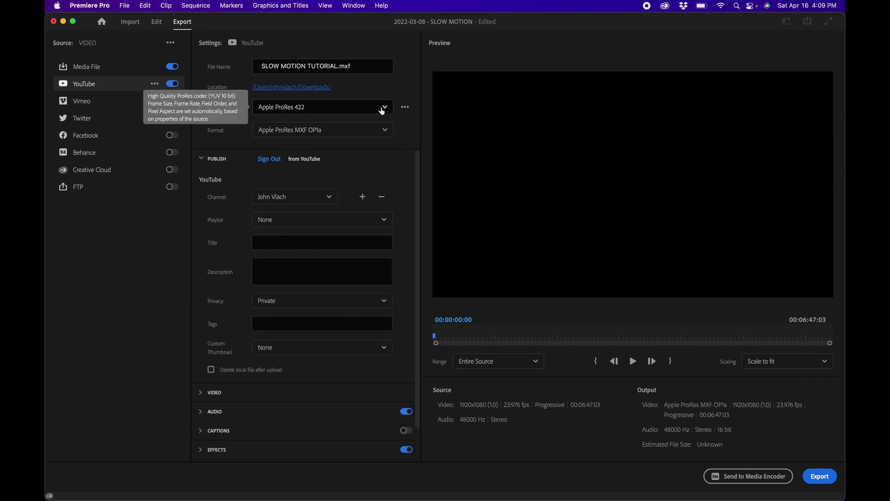
- Mark the Apple ProRes 422 MXF OP1a preset as a favorite and filter the Preset Manager to favorites only
{"action": "left_click", "coordinate": [306, 109]}
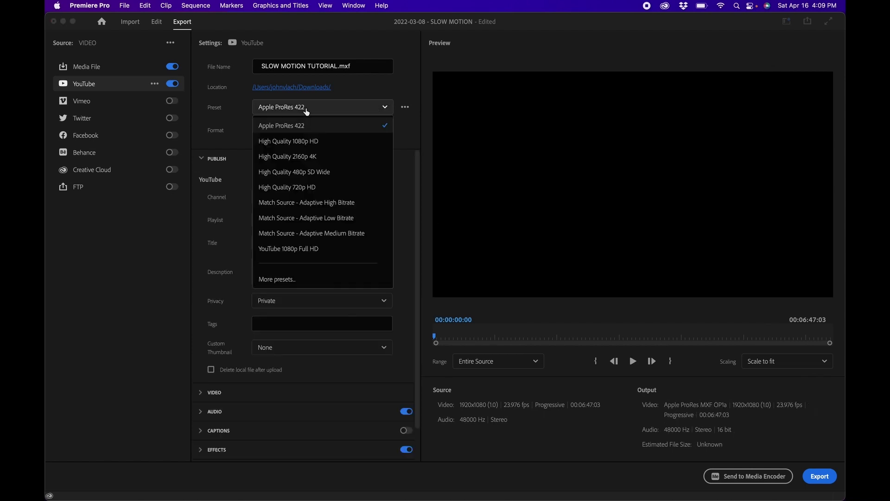
{"action": "left_click", "coordinate": [279, 281]}
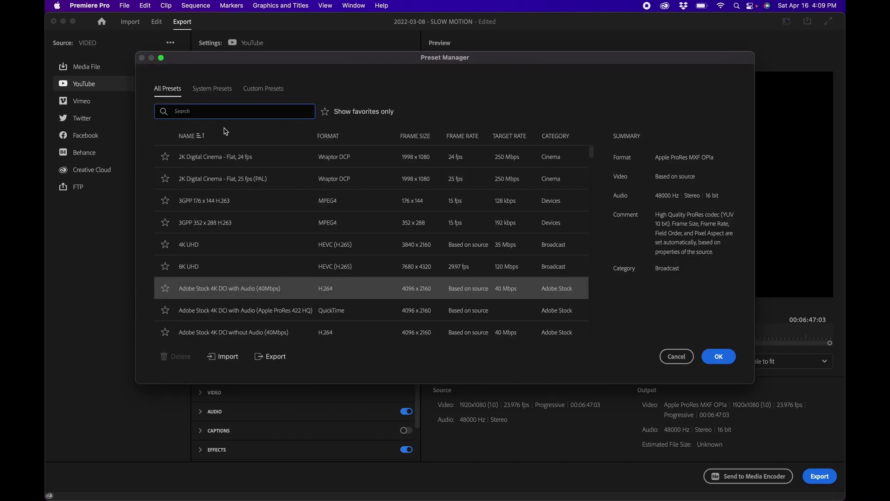
{"action": "type", "text": "apple"}
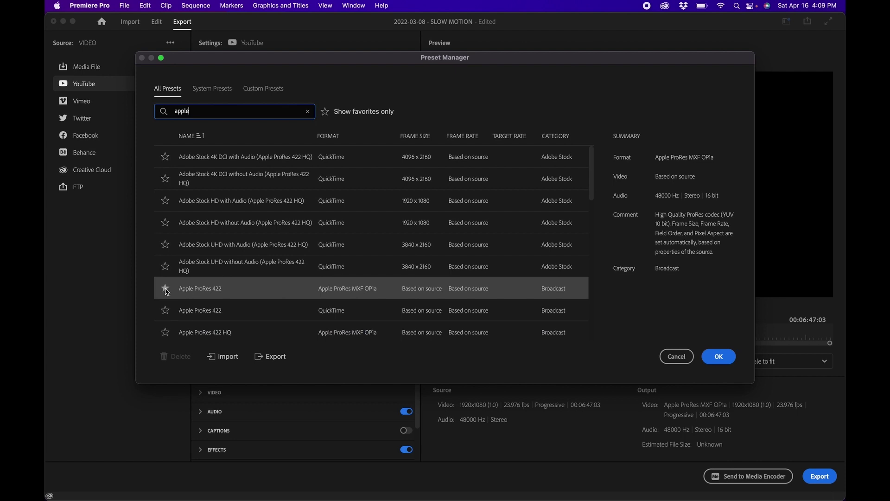
{"action": "left_click", "coordinate": [165, 289]}
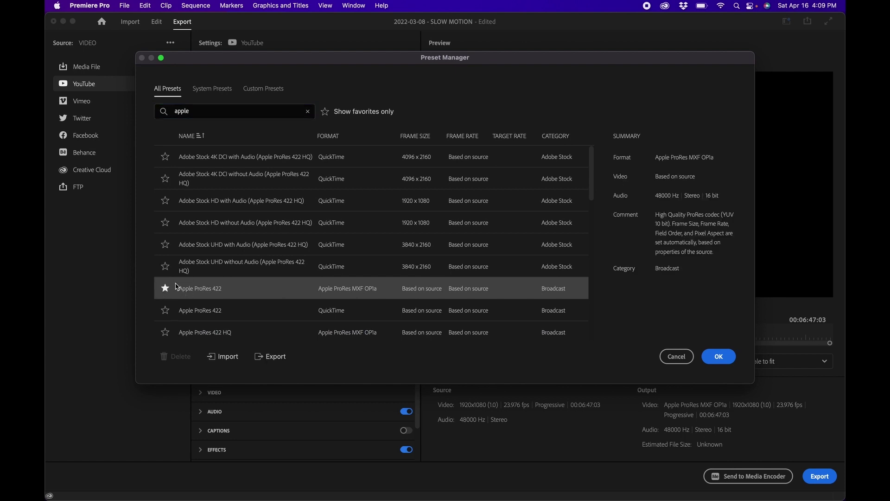
{"action": "left_click", "coordinate": [325, 112]}
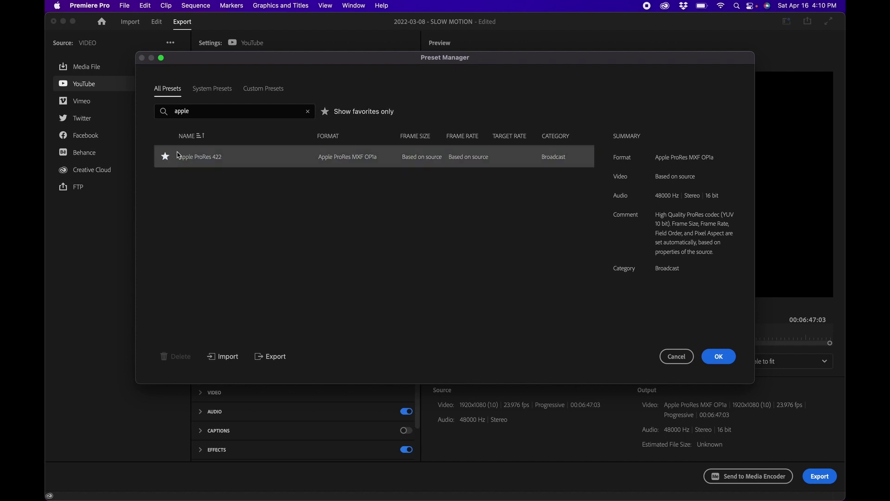
{"action": "left_click", "coordinate": [720, 358]}
- Check the presets offered for the YouTube export and set the preset to YouTube 1080p Full HD
{"action": "left_click", "coordinate": [285, 135]}
{"action": "left_click", "coordinate": [281, 111]}
{"action": "left_click", "coordinate": [281, 111]}
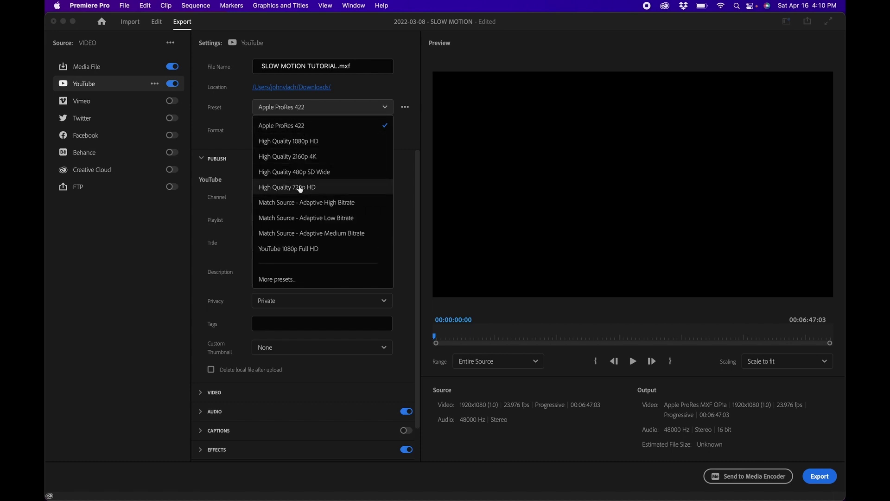
{"action": "left_click", "coordinate": [297, 131]}
{"action": "left_click", "coordinate": [298, 108]}
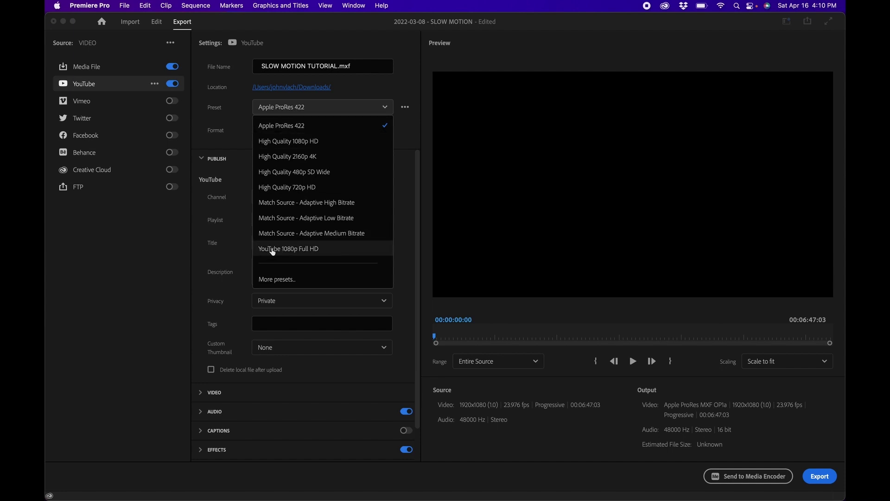
{"action": "left_click", "coordinate": [290, 251]}
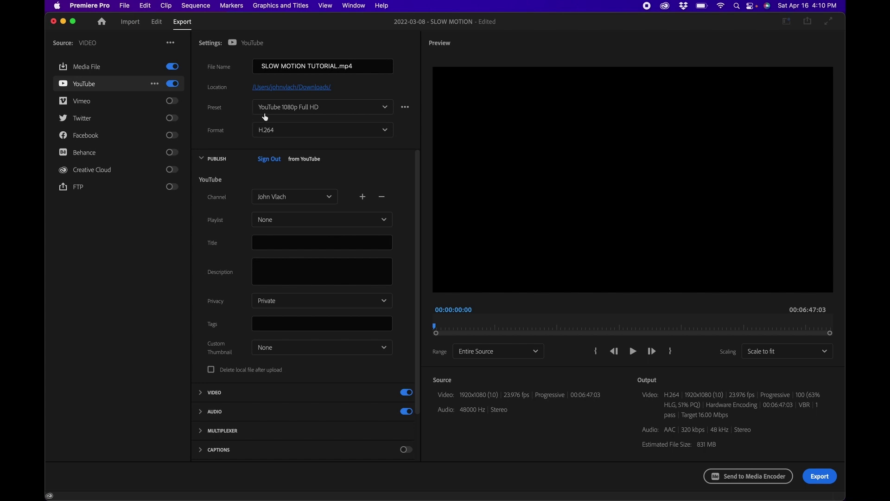
- Look through the formats available for the YouTube export
{"action": "left_click", "coordinate": [271, 132]}
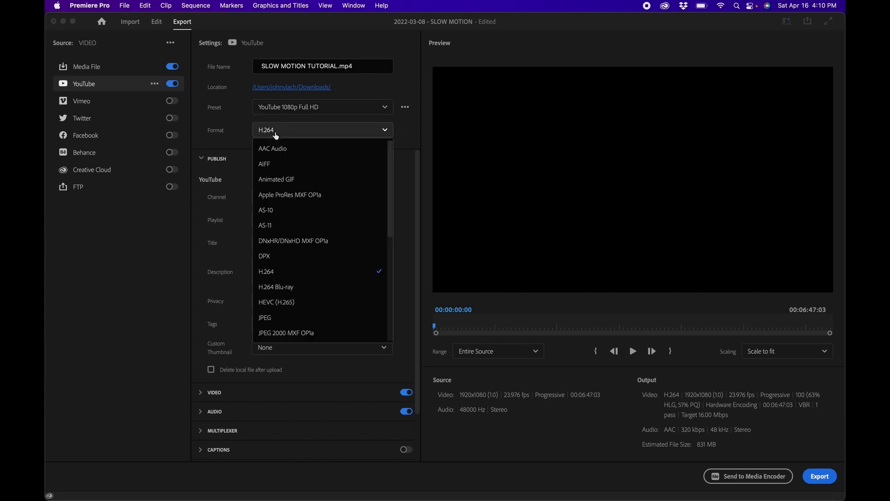
{"action": "scroll", "coordinate": [319, 250], "scroll_direction": "down", "scroll_amount": 5}
{"action": "scroll", "coordinate": [318, 250], "scroll_direction": "up", "scroll_amount": 5}
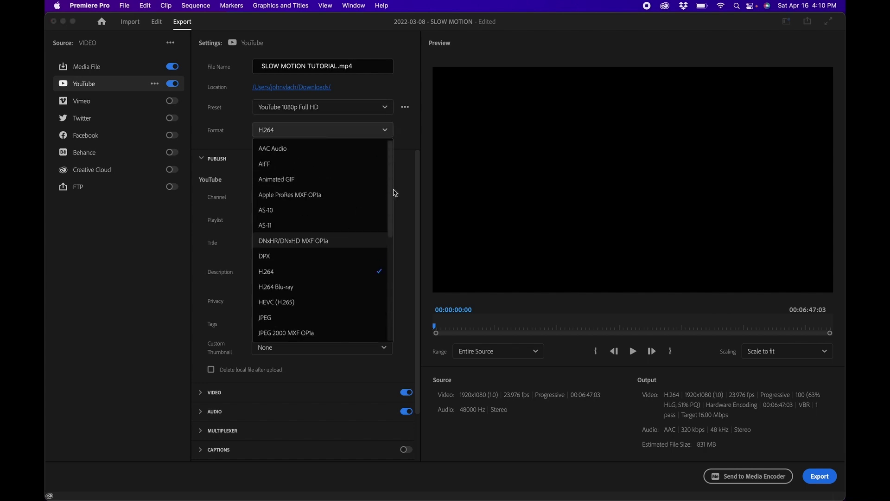
{"action": "left_click", "coordinate": [410, 194]}
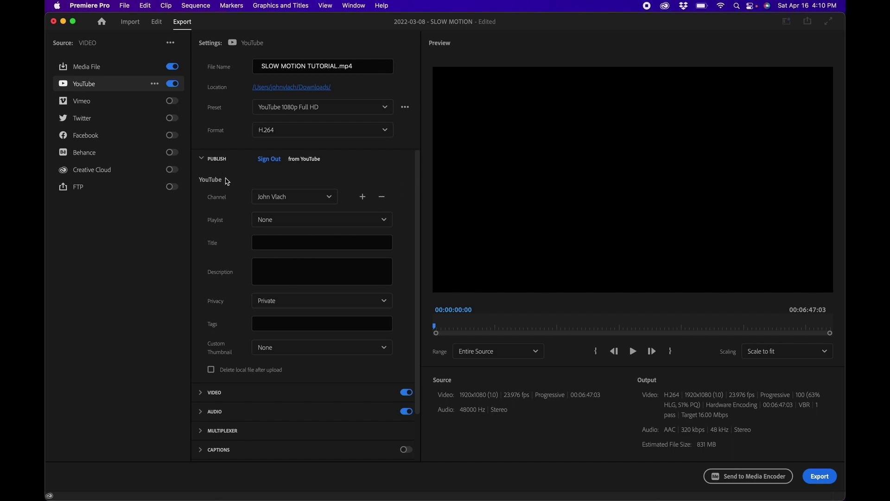
- Look over the YouTube publish settings and select the channel for the upload
{"action": "scroll", "coordinate": [220, 234], "scroll_direction": "down", "scroll_amount": 2}
{"action": "scroll", "coordinate": [221, 234], "scroll_direction": "up", "scroll_amount": 2}
{"action": "left_click", "coordinate": [293, 197]}
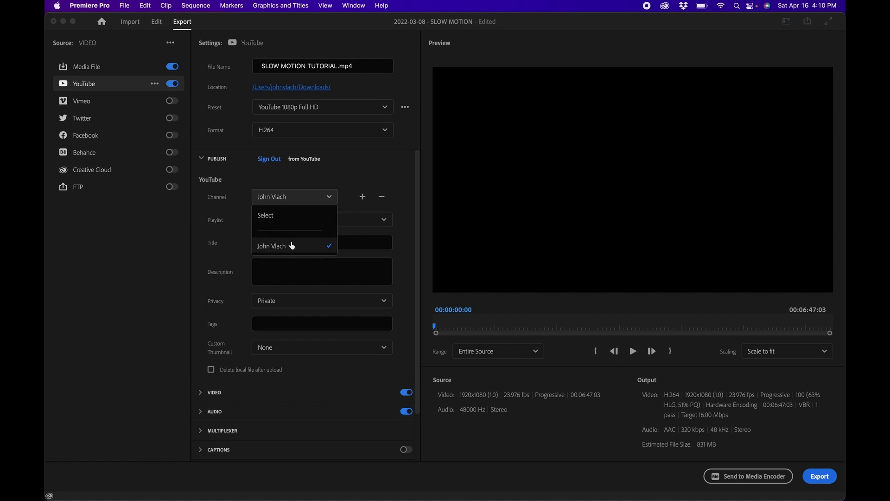
{"action": "left_click", "coordinate": [292, 216]}
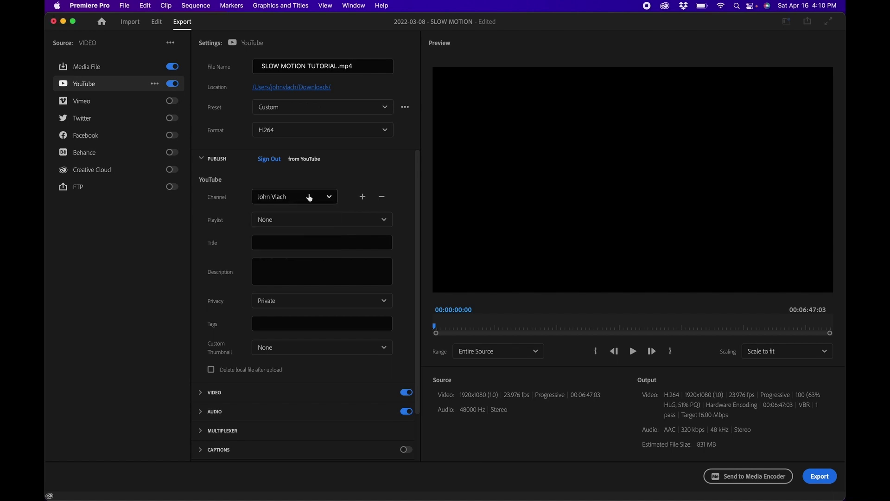
- Check the playlists available for the YouTube upload and set its privacy to Private
{"action": "left_click", "coordinate": [280, 220]}
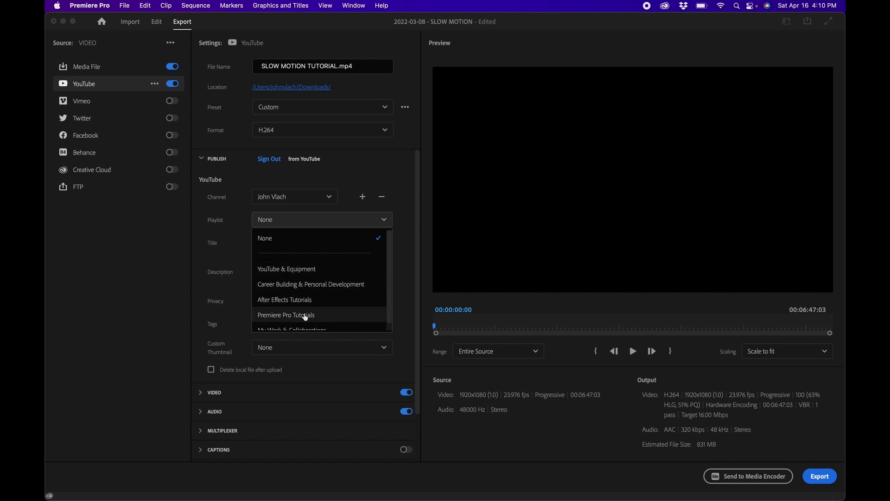
{"action": "left_click", "coordinate": [240, 246]}
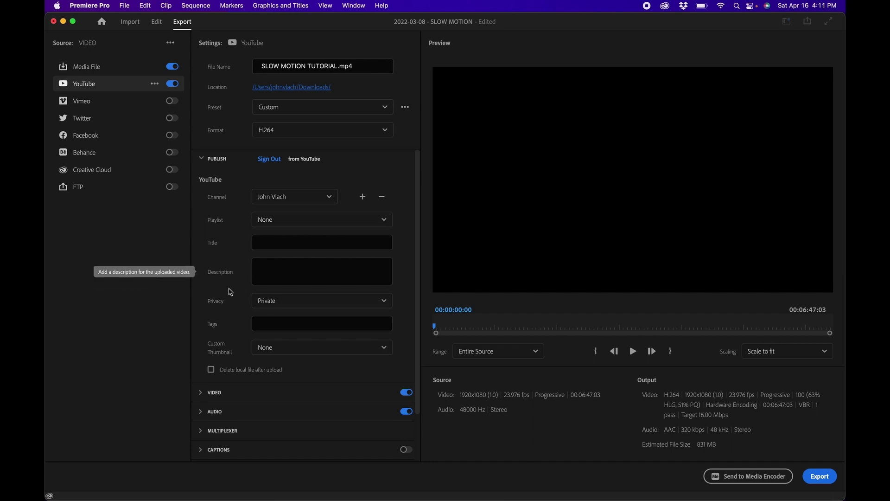
{"action": "scroll", "coordinate": [230, 291], "scroll_direction": "down", "scroll_amount": 2}
{"action": "left_click", "coordinate": [272, 270]}
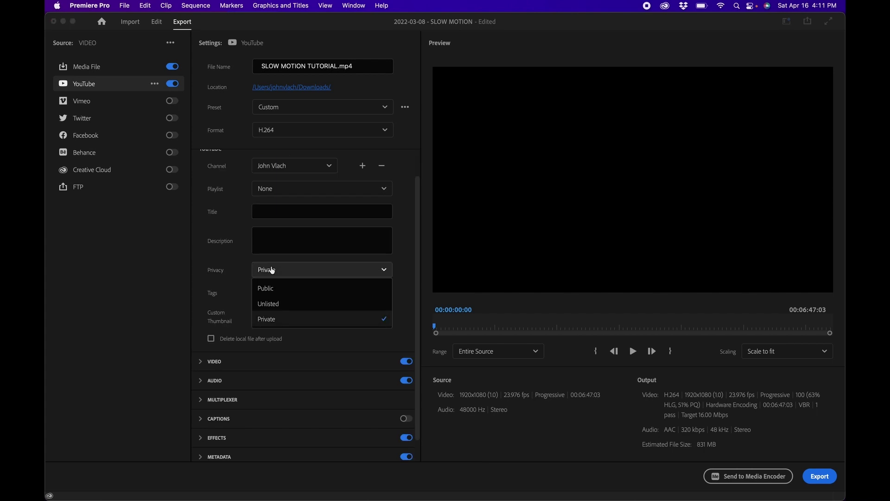
{"action": "left_click", "coordinate": [270, 321]}
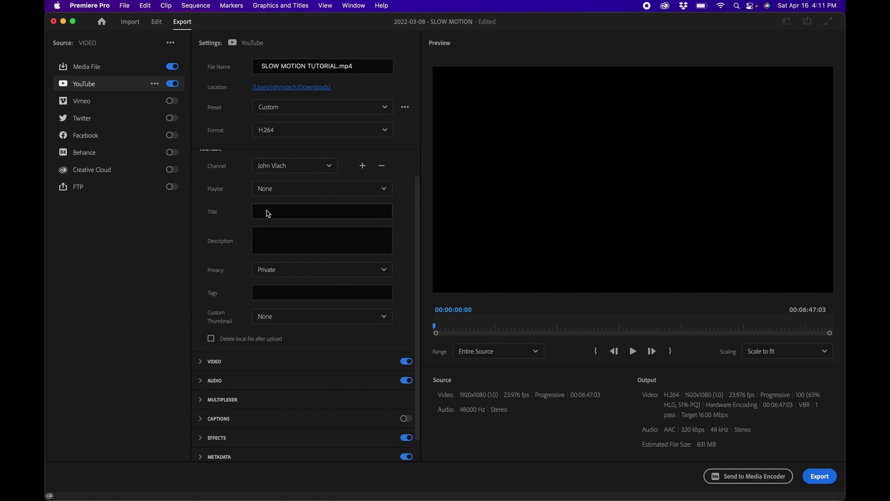
- Title the YouTube upload "Slow Motion In Premiere Pro" and look at the description and tags fields
{"action": "left_click", "coordinate": [266, 214]}
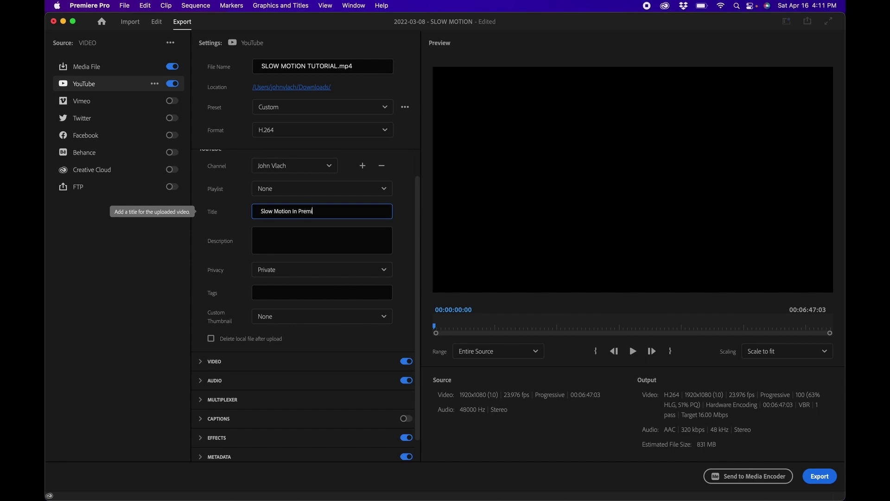
{"action": "left_click", "coordinate": [268, 236]}
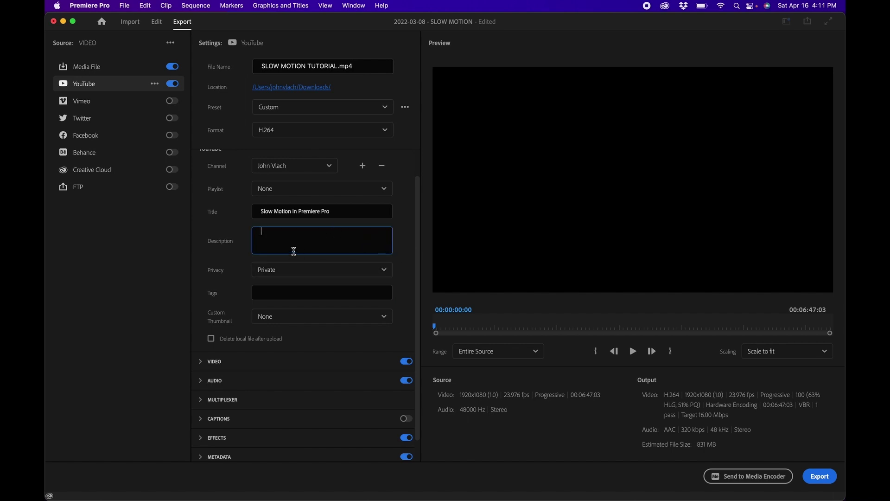
{"action": "left_click", "coordinate": [267, 298]}
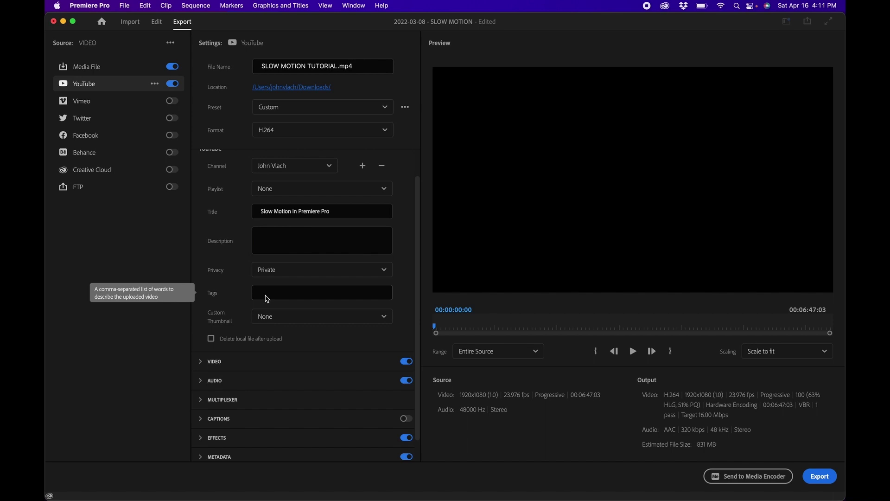
{"action": "left_click", "coordinate": [269, 297]}
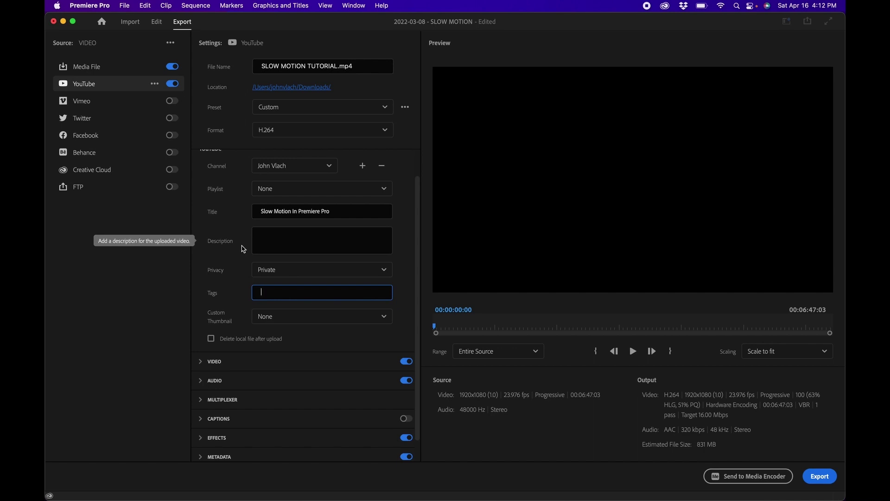
- Set the custom thumbnail source to From Image file and browse the external drive for an image without choosing one
{"action": "left_click", "coordinate": [284, 318]}
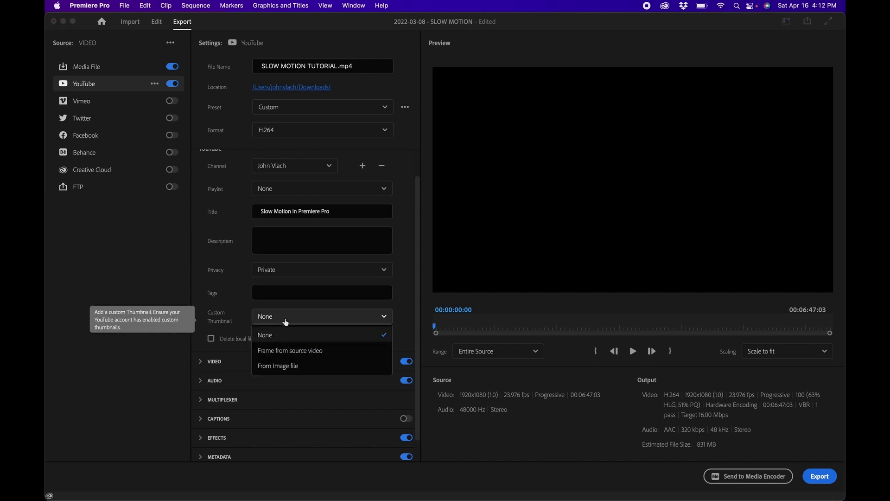
{"action": "left_click", "coordinate": [293, 369]}
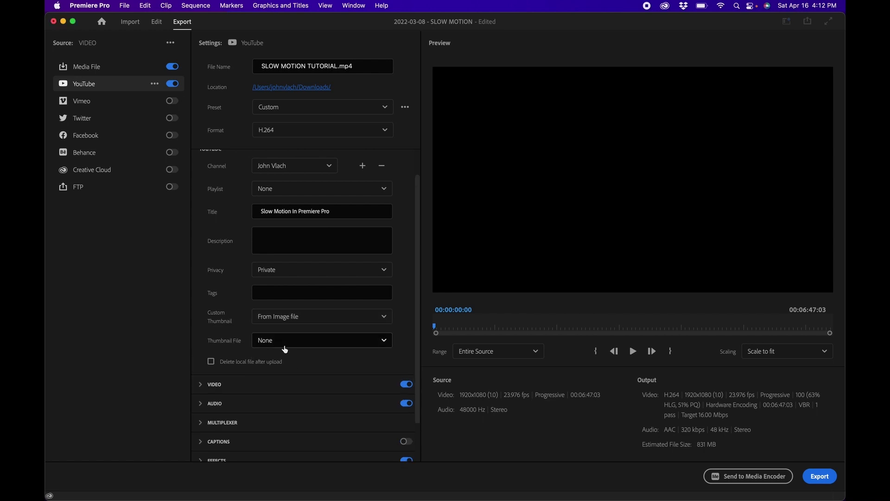
{"action": "left_click", "coordinate": [280, 342]}
{"action": "left_click", "coordinate": [279, 359]}
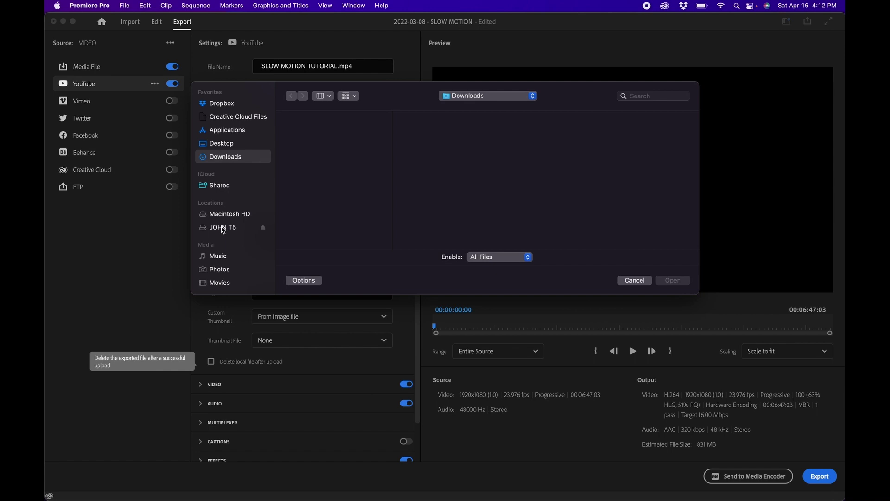
{"action": "left_click", "coordinate": [223, 228]}
{"action": "left_click", "coordinate": [315, 131]}
{"action": "key", "text": "Escape"}
- Examine the full video settings of the YouTube export, from frame size and encoding to bitrate and VR options
{"action": "left_click", "coordinate": [222, 339]}
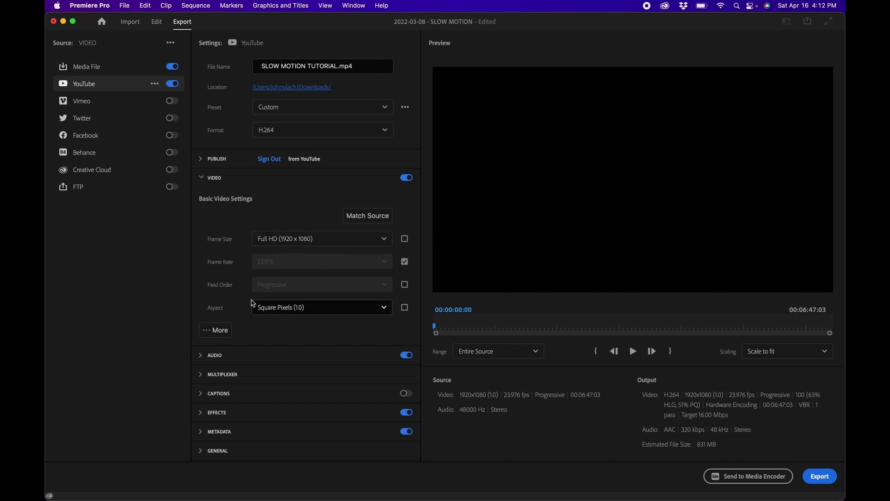
{"action": "left_click", "coordinate": [220, 330]}
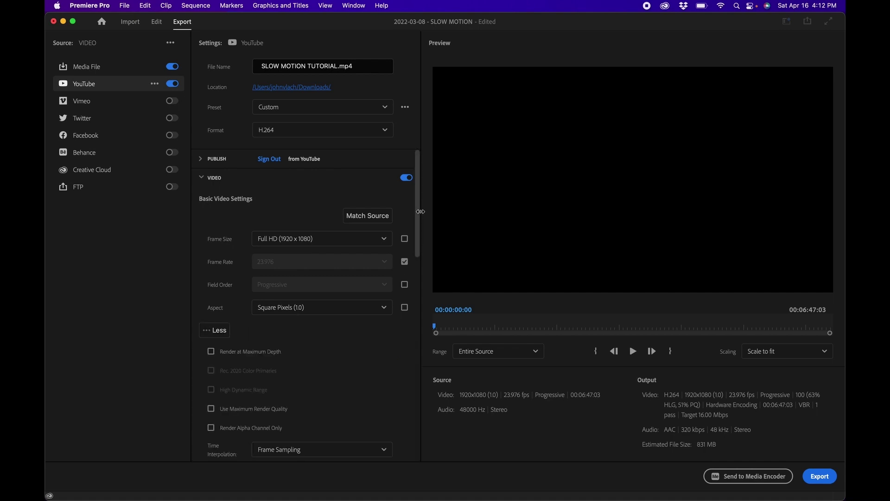
{"action": "left_click_drag", "start_coordinate": [418, 221], "coordinate": [417, 290]}
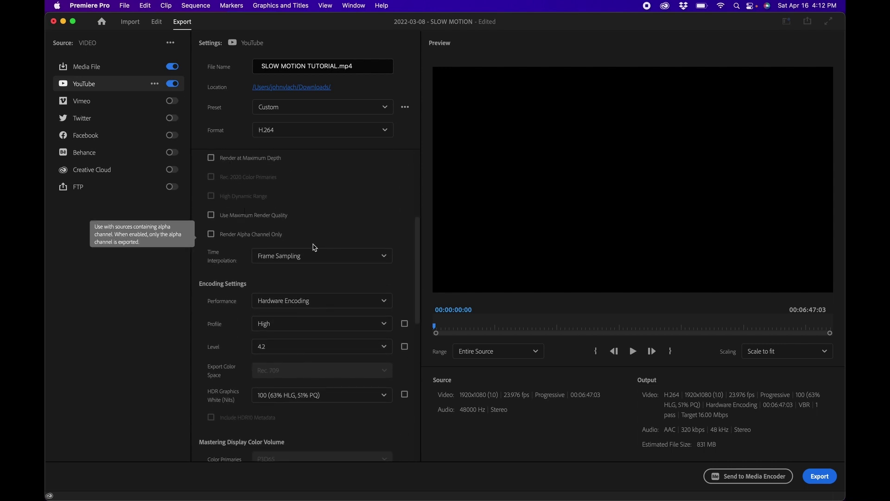
{"action": "left_click_drag", "start_coordinate": [417, 259], "coordinate": [412, 315]}
{"action": "left_click_drag", "start_coordinate": [405, 348], "coordinate": [413, 389]}
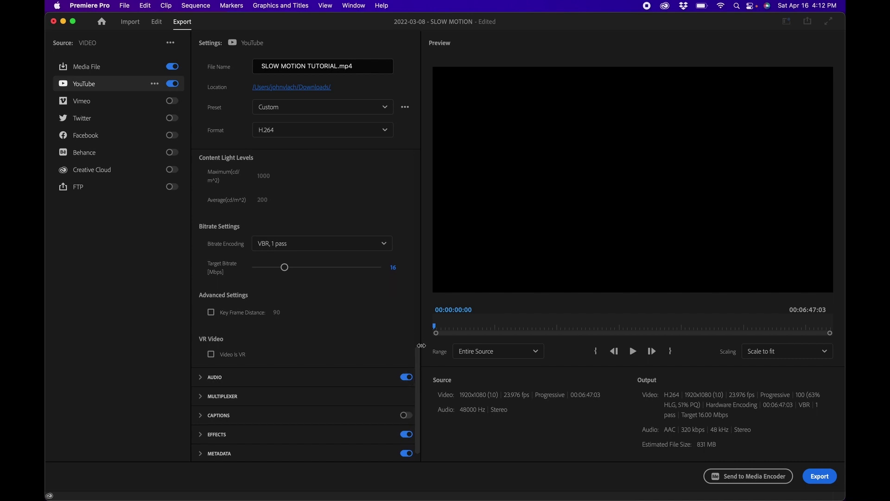
{"action": "scroll", "coordinate": [213, 183], "scroll_direction": "up", "scroll_amount": 5}
{"action": "left_click", "coordinate": [214, 180]}
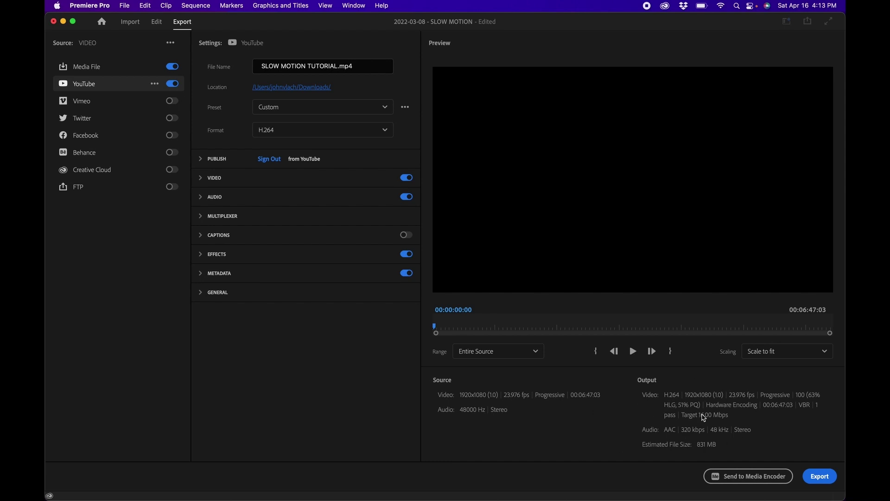
{"action": "left_click_drag", "start_coordinate": [501, 323], "coordinate": [410, 334]}
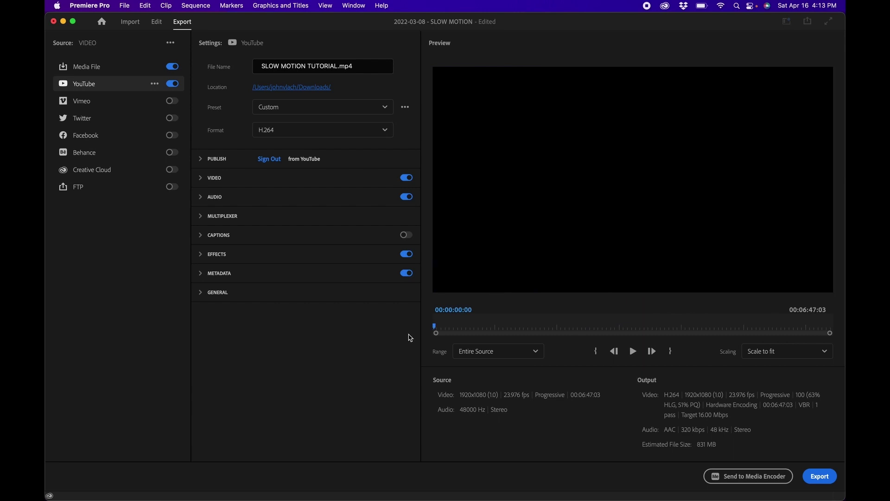